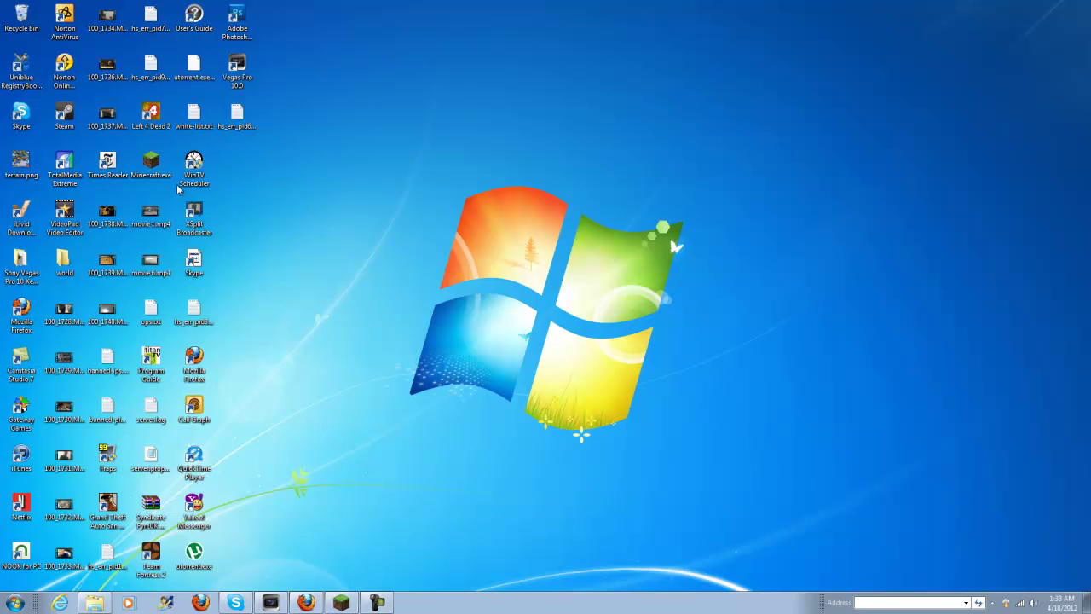
# Launch Minecraft.exe from the desktop, which brings up the Open File security warning.
pyautogui.doubleClick(152, 170)
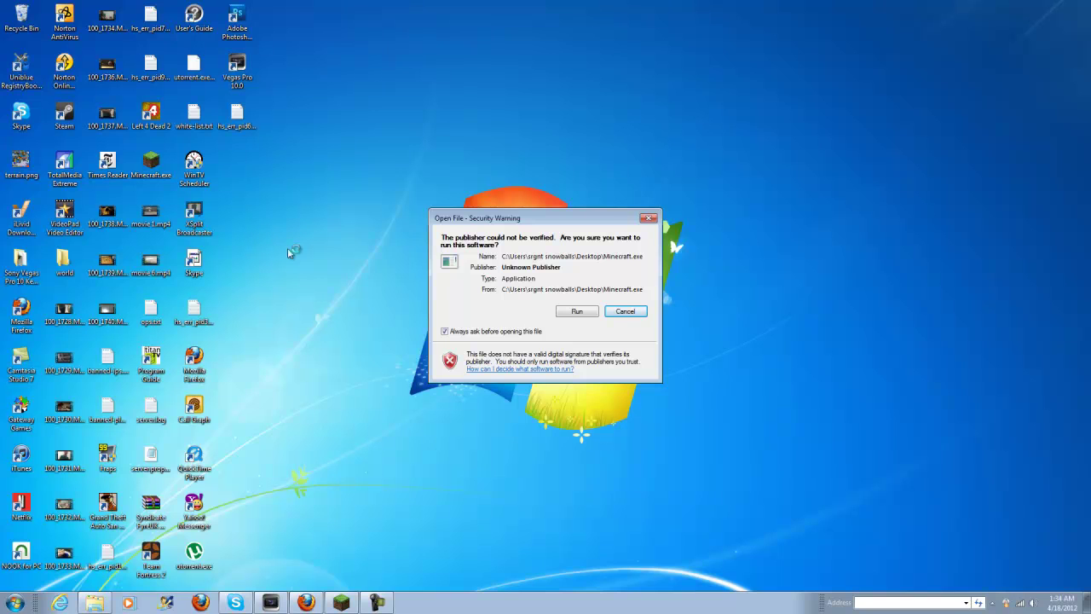
# Allow the unverified Minecraft.exe to run and show the launcher's Options.
pyautogui.click(577, 311)
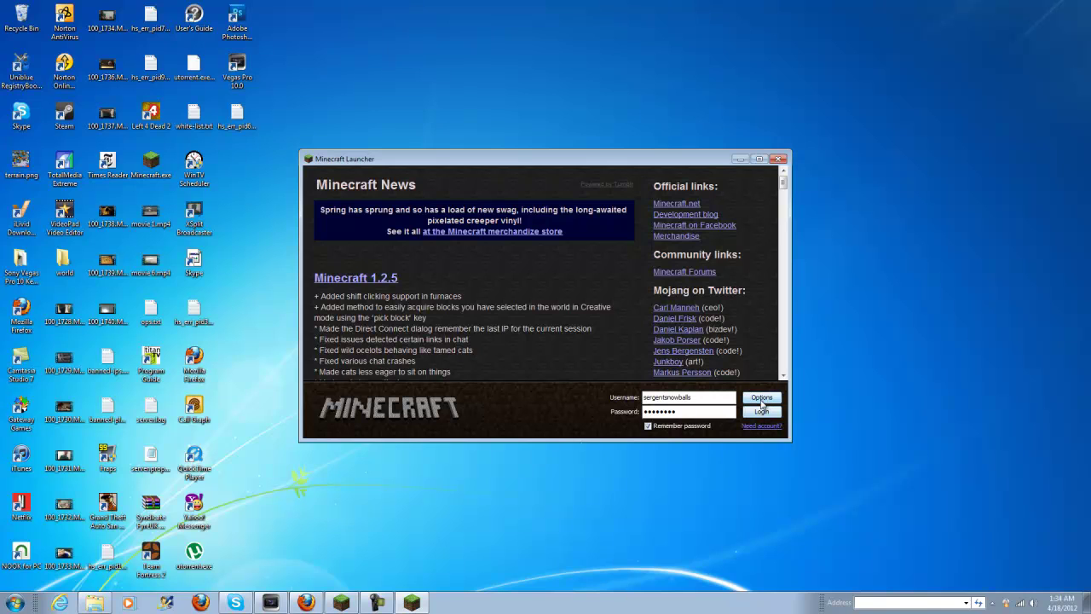
pyautogui.click(762, 399)
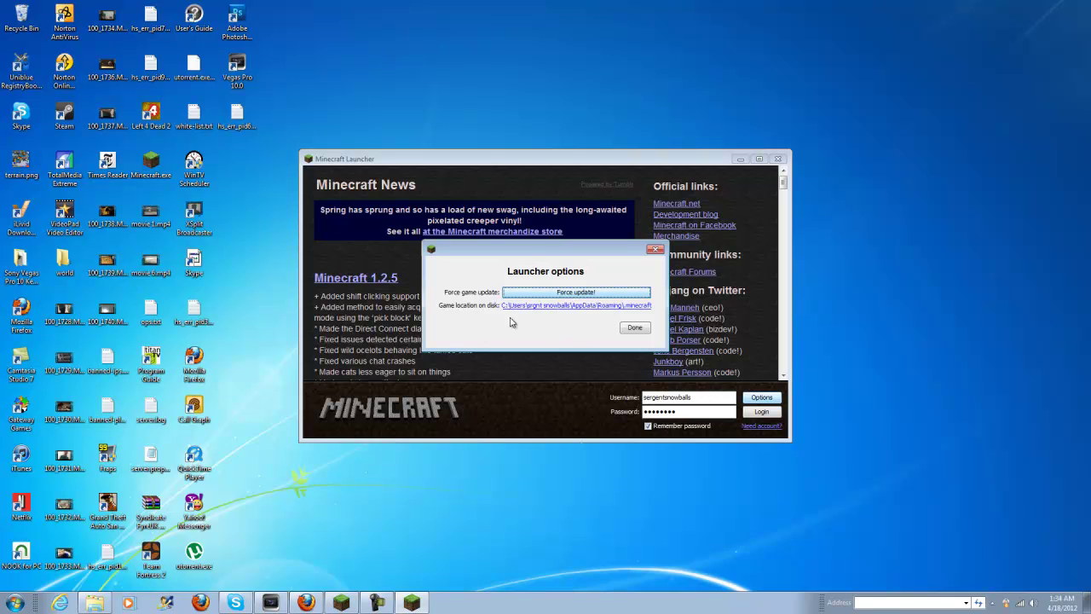
# Navigate Explorer back to the user's home folder and arrange it beside the launcher settings.
pyautogui.click(94, 603)
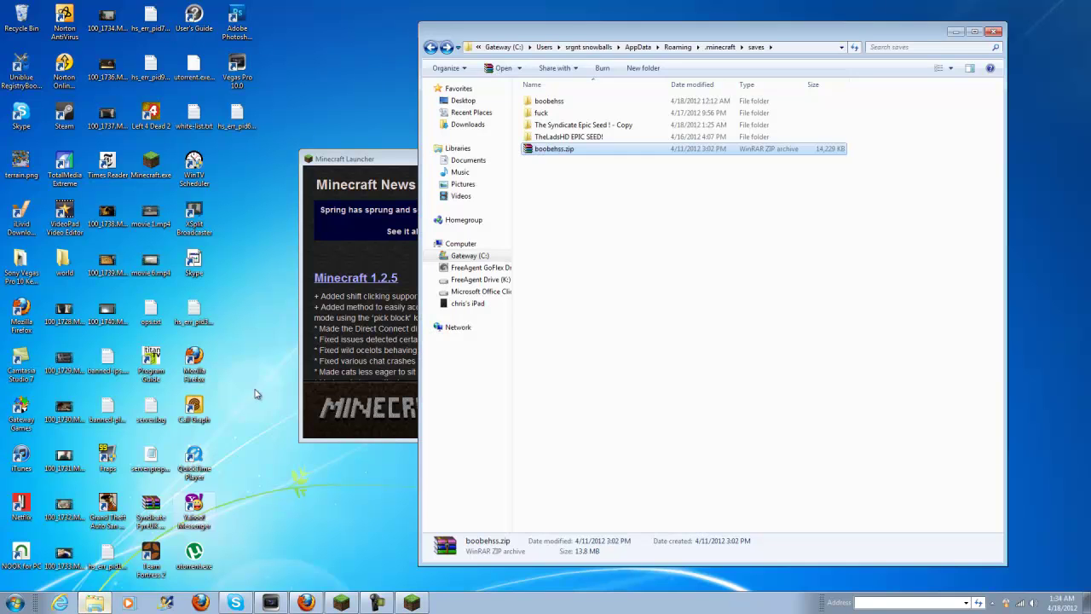
pyautogui.moveTo(597, 36); pyautogui.dragTo(262, 30)
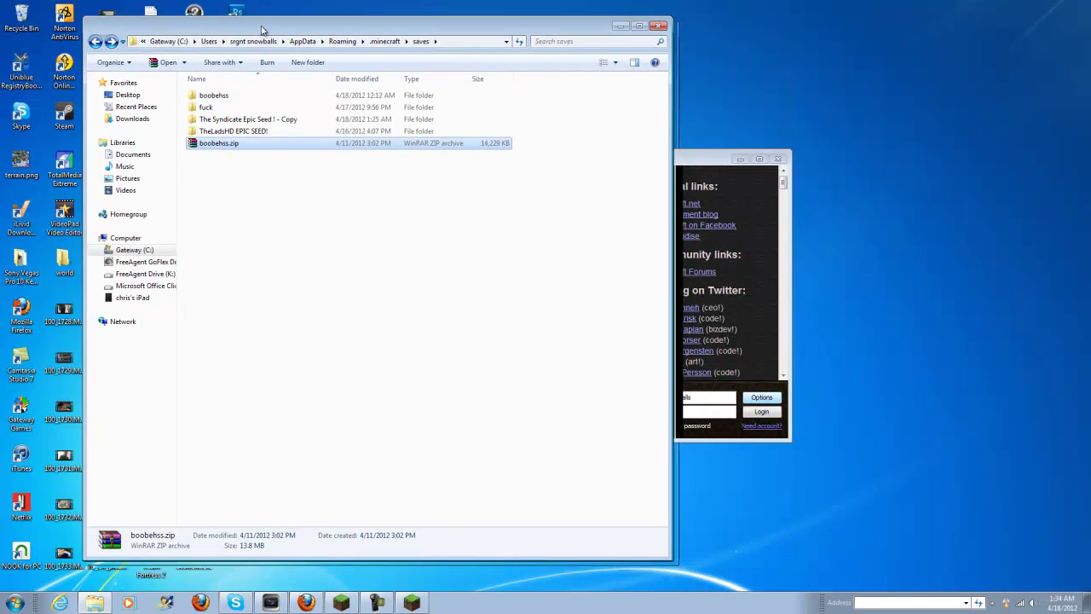
pyautogui.click(96, 43)
pyautogui.click(96, 43)
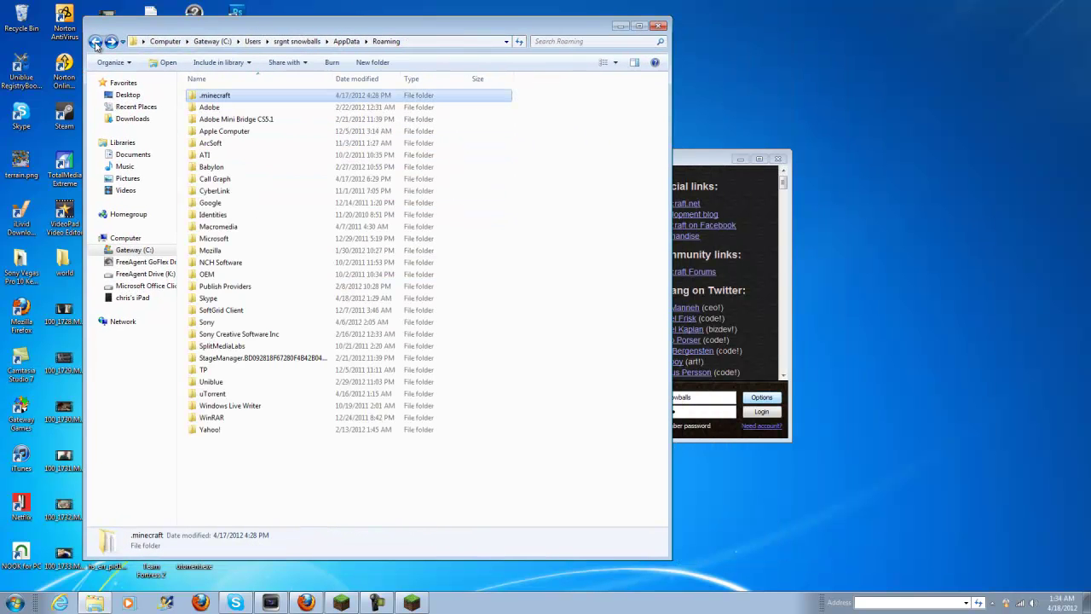
pyautogui.click(96, 44)
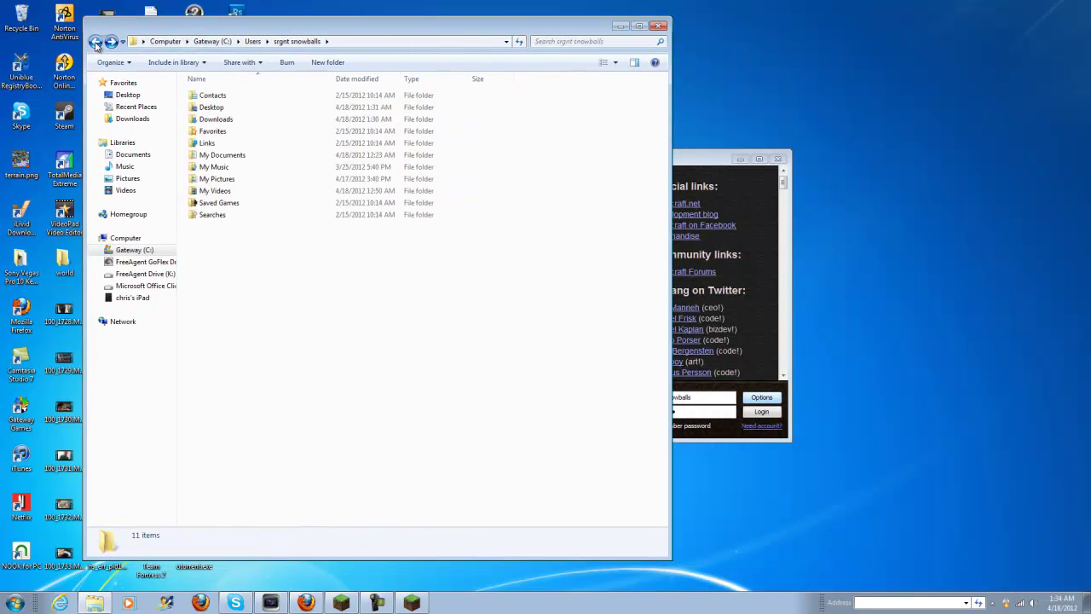
pyautogui.moveTo(437, 24); pyautogui.dragTo(264, 36)
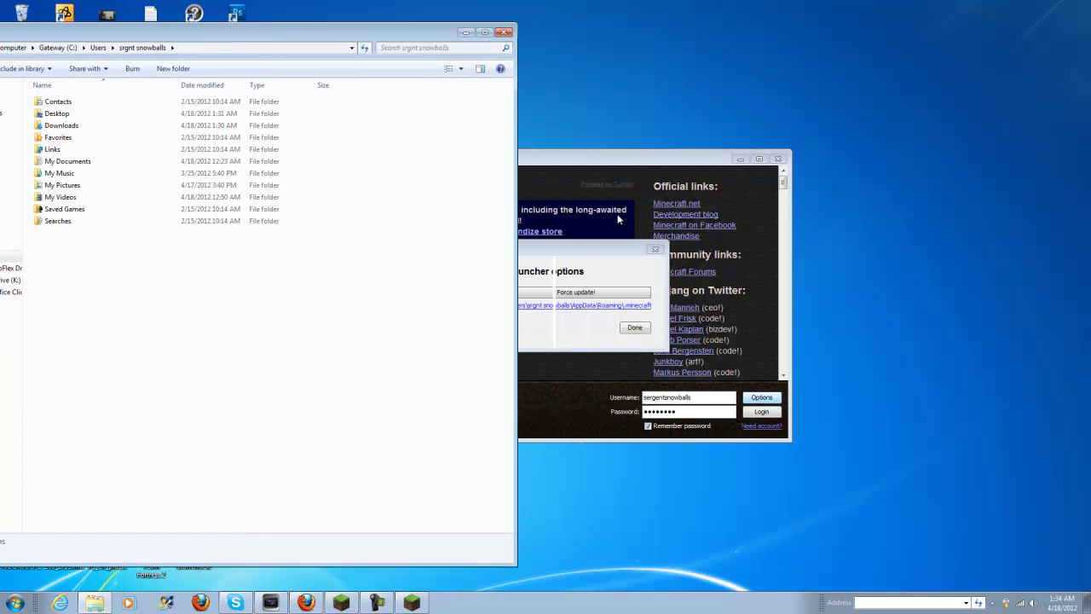
pyautogui.moveTo(588, 257); pyautogui.dragTo(778, 240)
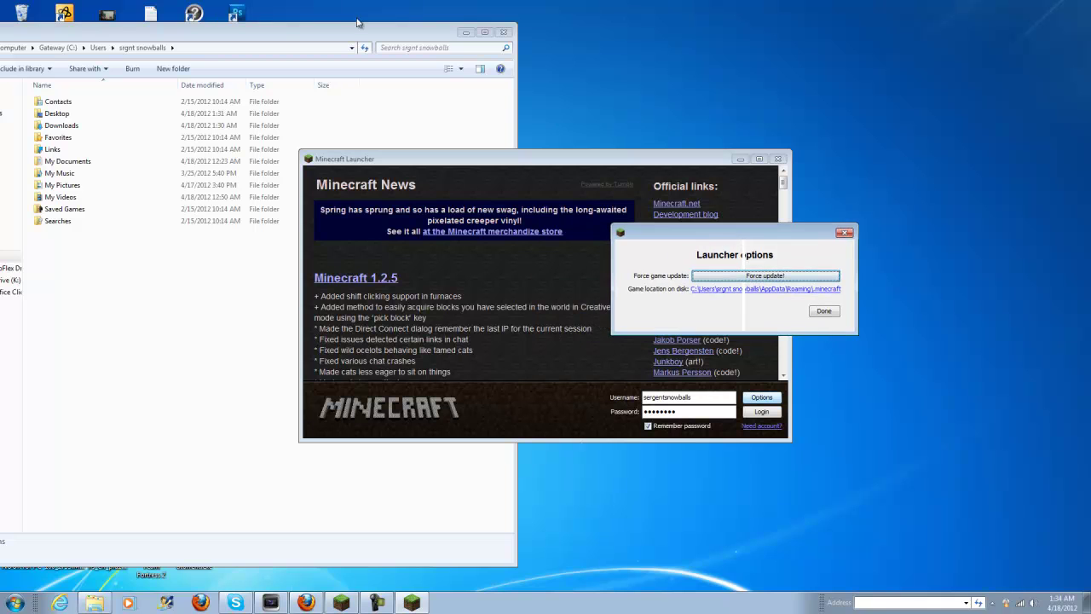
pyautogui.click(415, 33)
pyautogui.moveTo(444, 32); pyautogui.dragTo(493, 34)
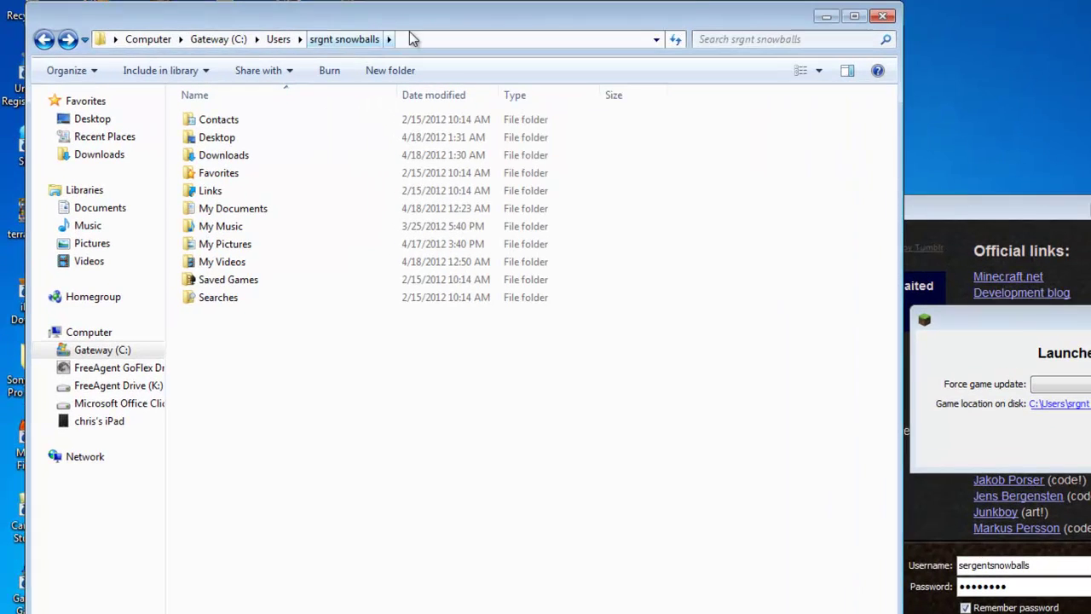
# Append \appdata to the address path and go to the suggested AppData\Roaming folder.
pyautogui.click(280, 44)
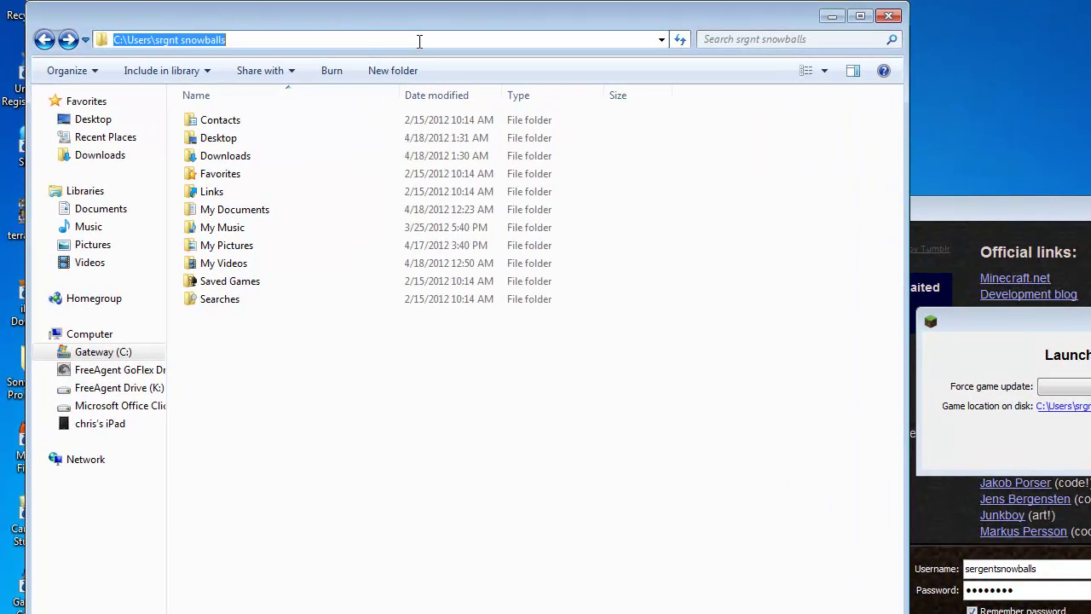
pyautogui.click(419, 41)
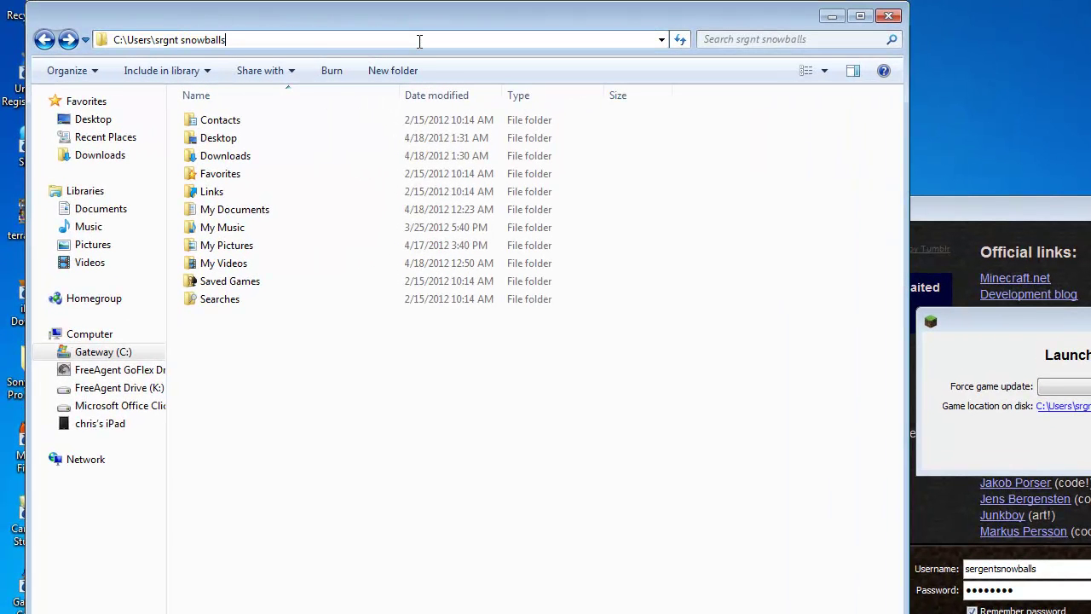
pyautogui.write('\\appd')
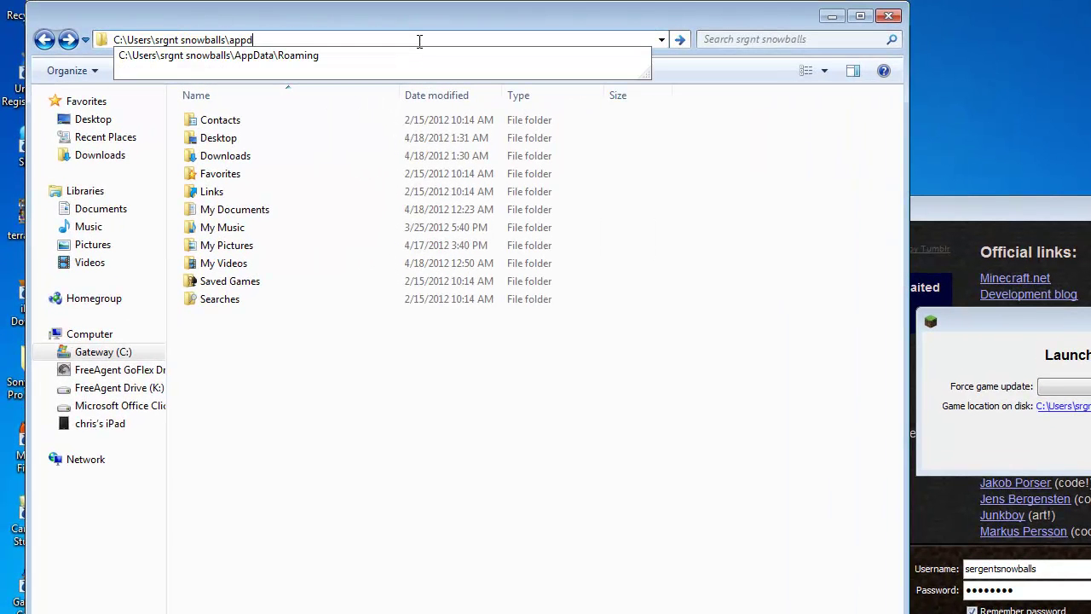
pyautogui.write('ate')
pyautogui.press('BackSpace')
pyautogui.click(407, 68)
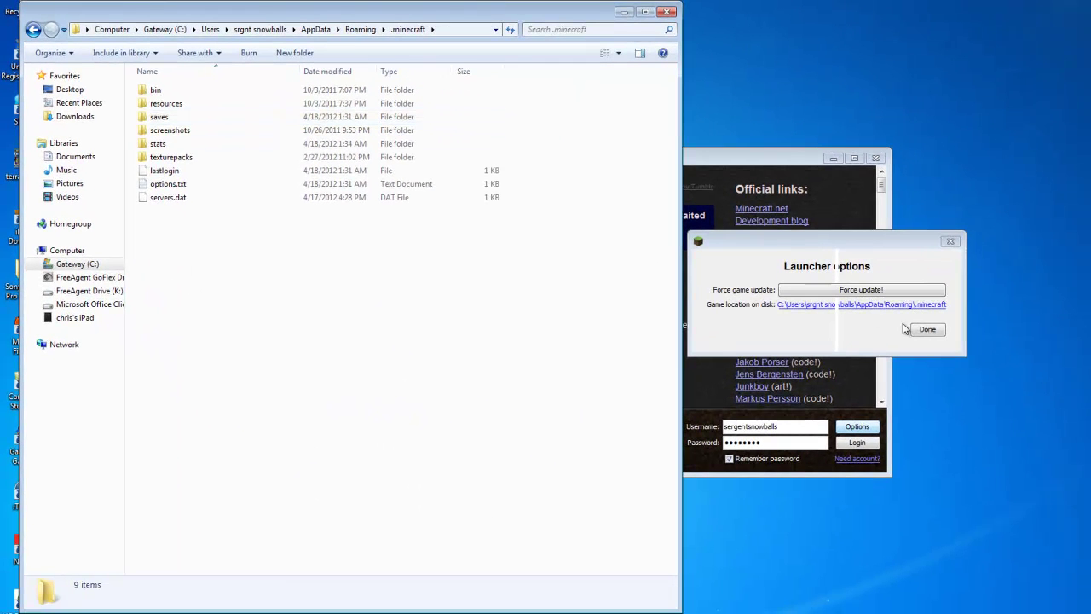
# Close Launcher options and open the saves folder in Explorer.
pyautogui.click(935, 342)
pyautogui.click(928, 331)
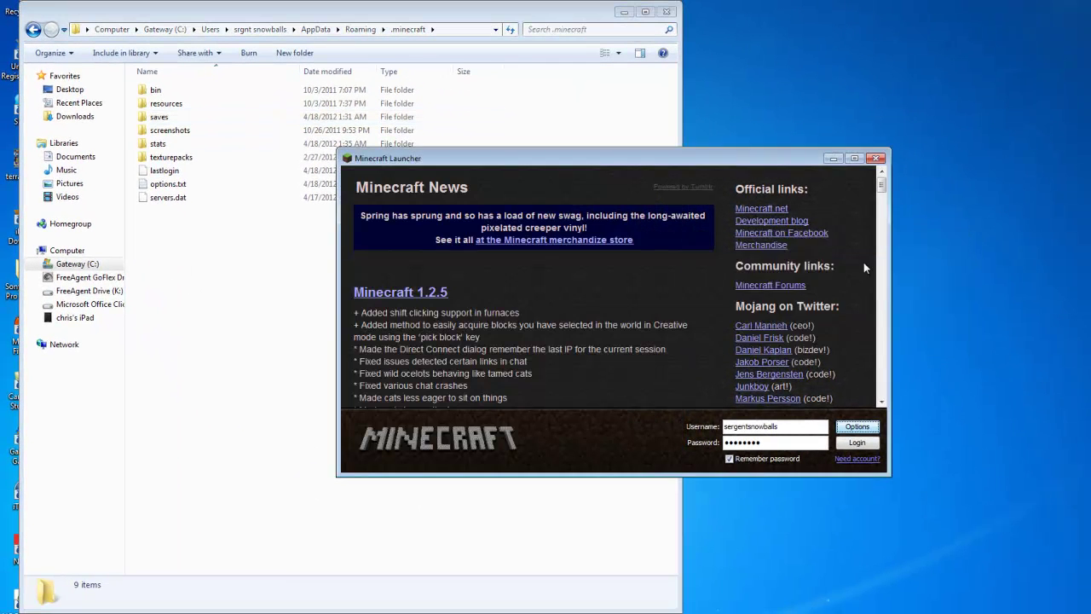
pyautogui.moveTo(697, 162); pyautogui.dragTo(933, 107)
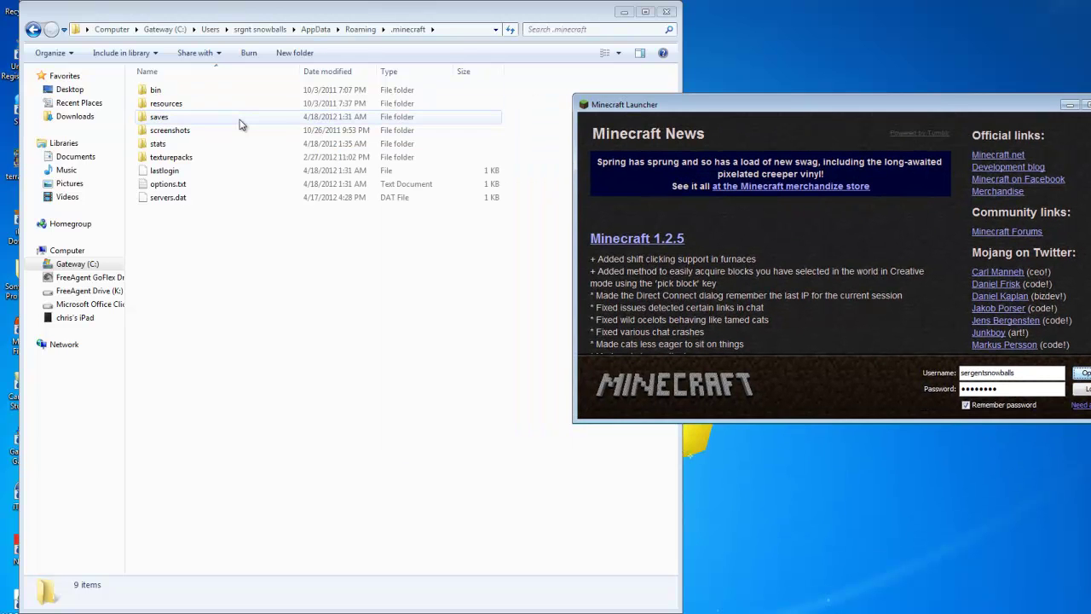
pyautogui.click(254, 124)
pyautogui.doubleClick(245, 121)
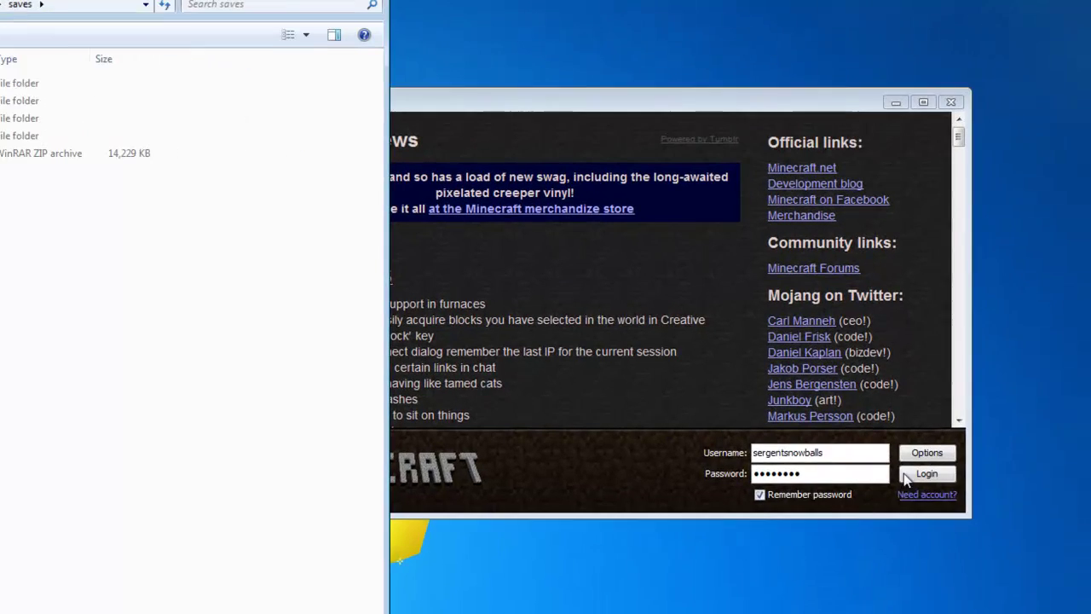
# Log in, load The Syndicate Epic Seed world from Singleplayer, and pause the game.
pyautogui.click(1083, 390)
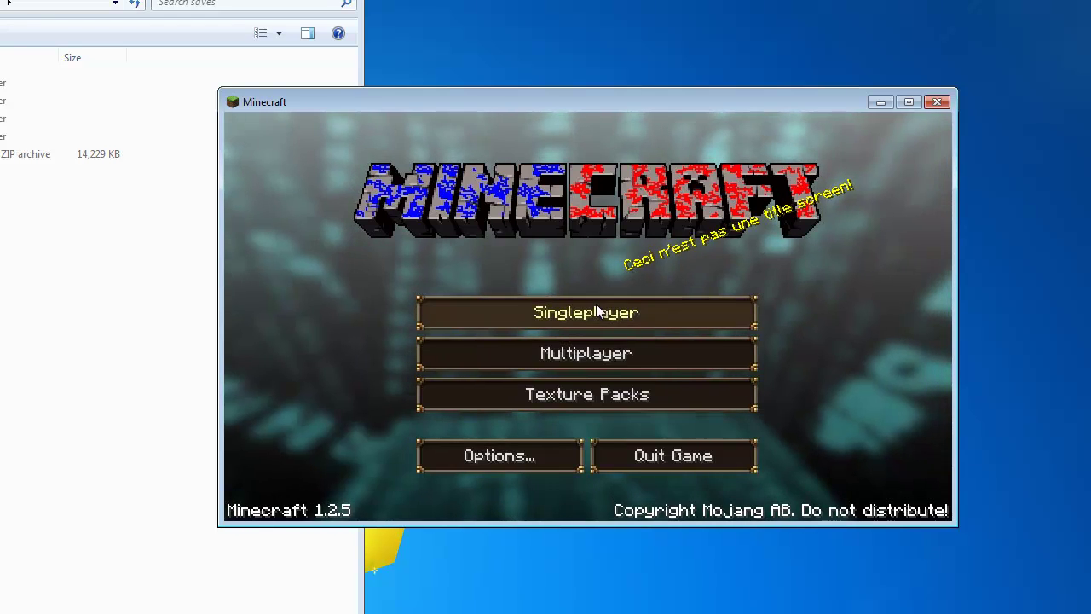
pyautogui.click(596, 309)
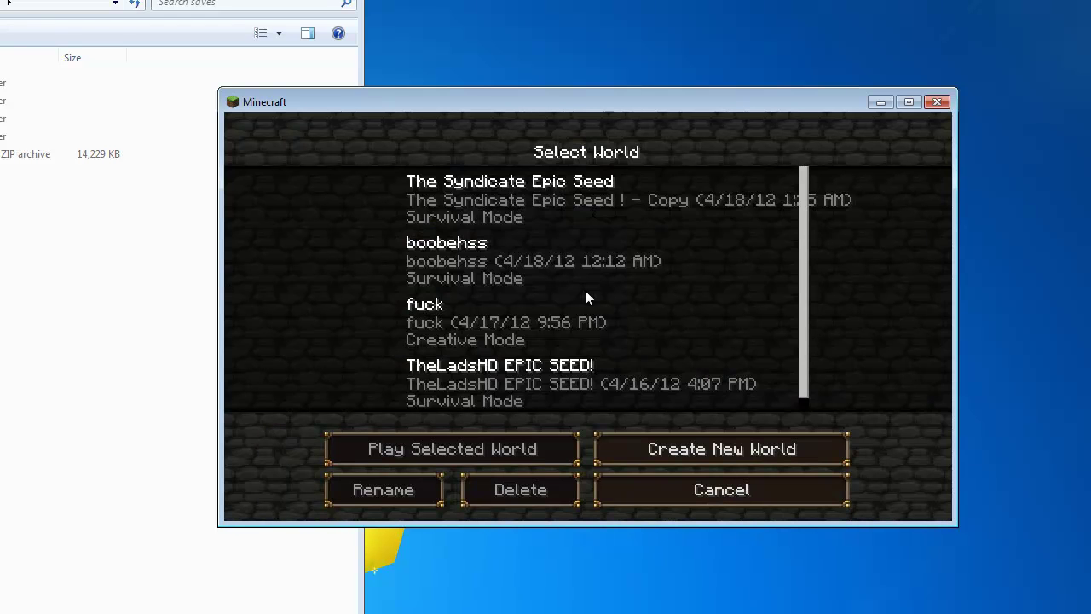
pyautogui.click(519, 193)
pyautogui.click(503, 240)
pyautogui.click(503, 304)
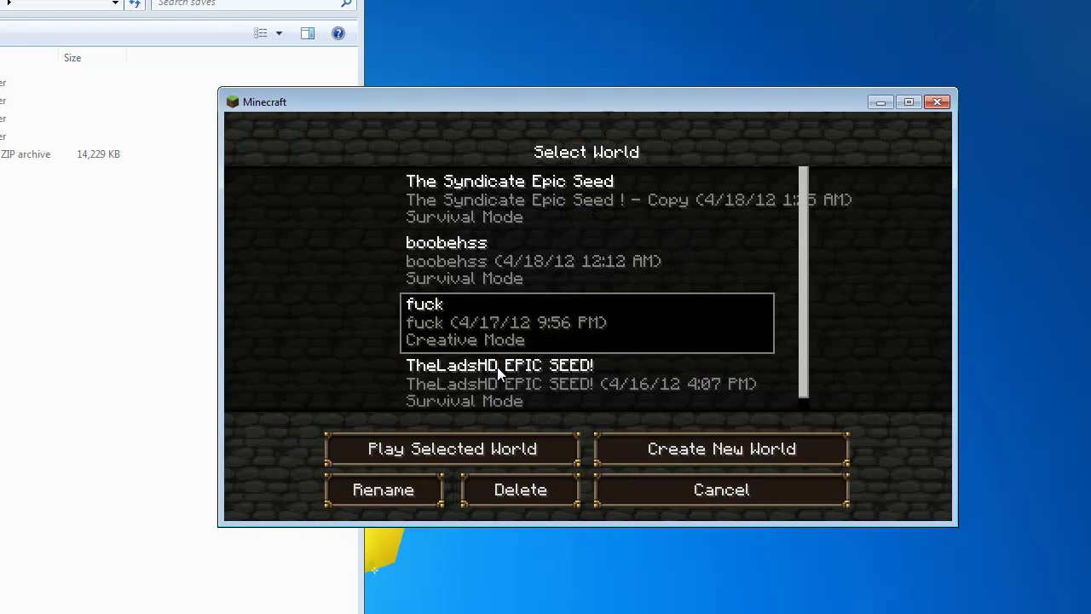
pyautogui.click(502, 366)
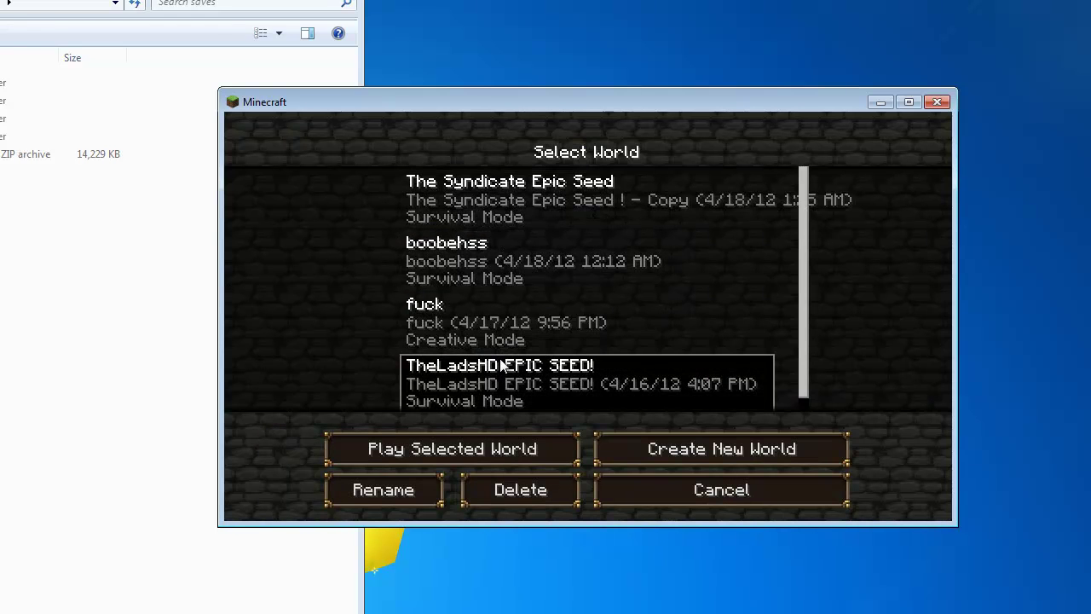
pyautogui.click(481, 207)
pyautogui.doubleClick(512, 203)
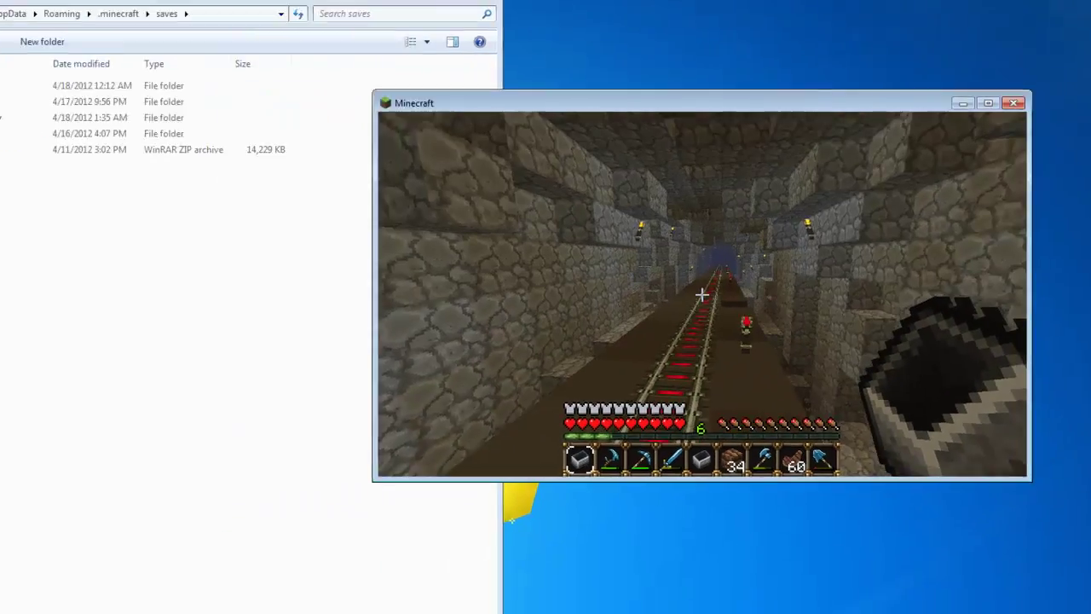
pyautogui.press('Escape')
# Save and quit to title, then select world folders in saves, ending on TheLadsHD EPIC SEED!
pyautogui.click(848, 340)
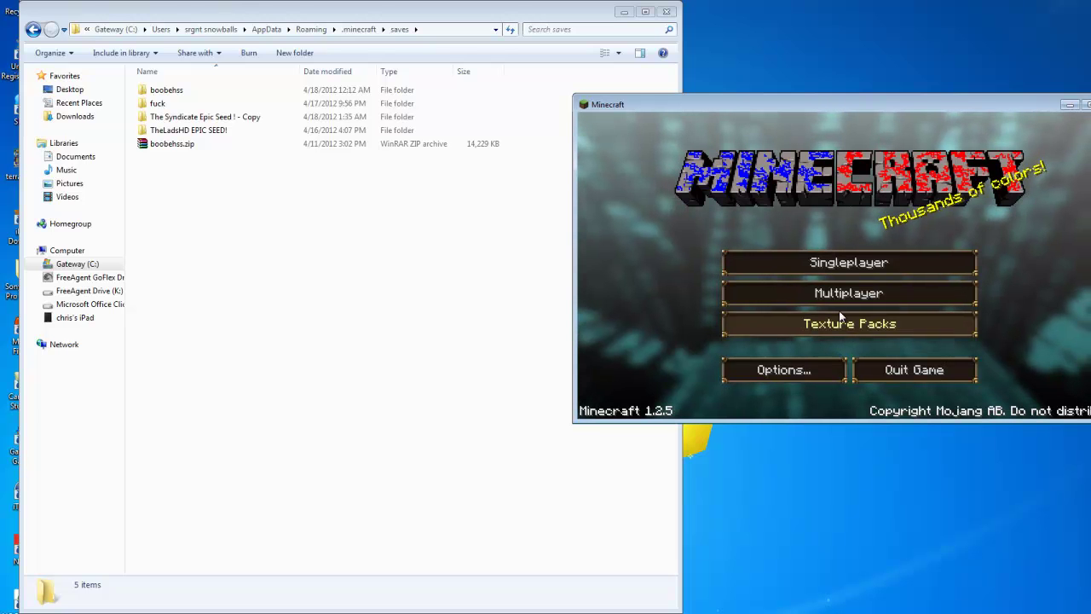
pyautogui.click(511, 24)
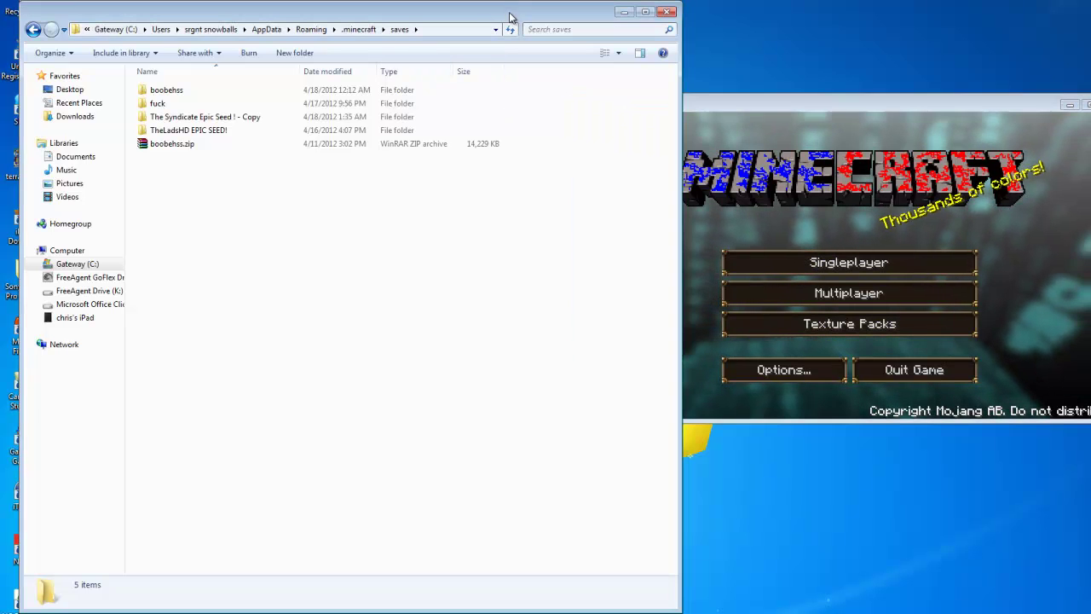
pyautogui.click(202, 98)
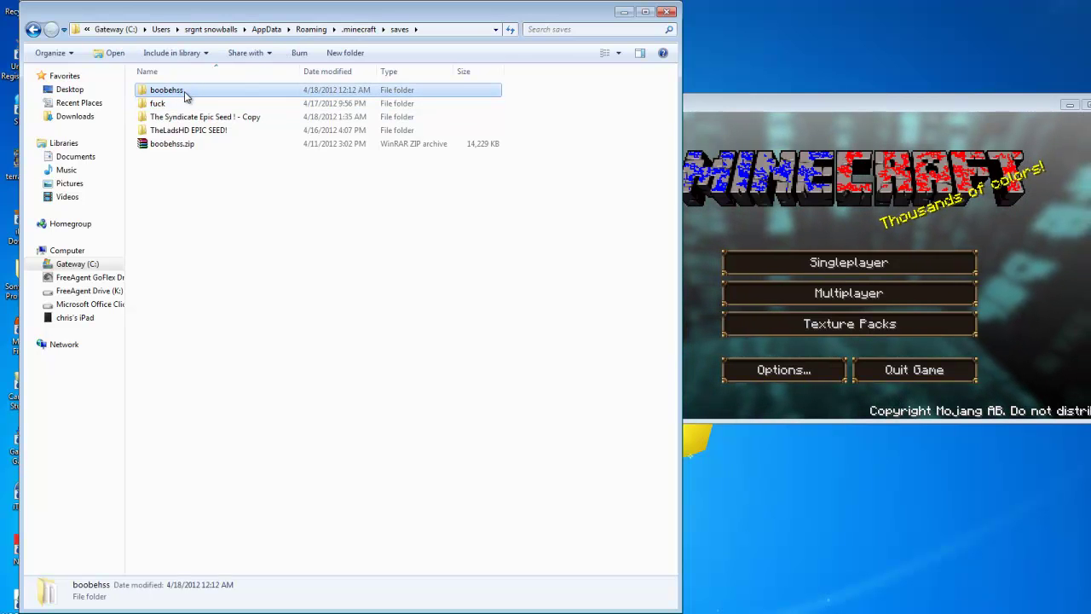
pyautogui.click(181, 104)
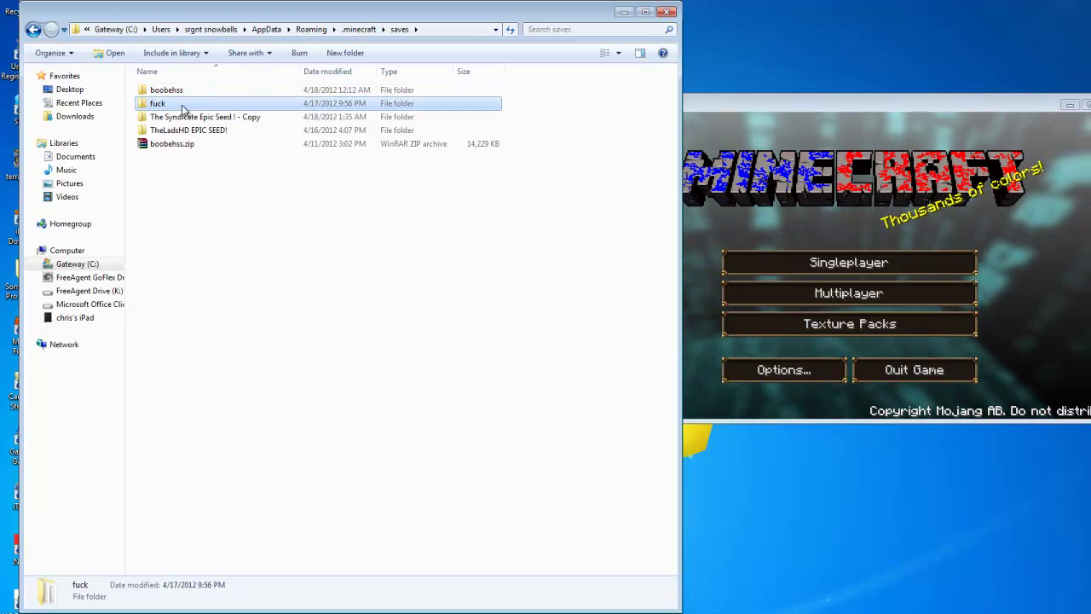
pyautogui.click(236, 118)
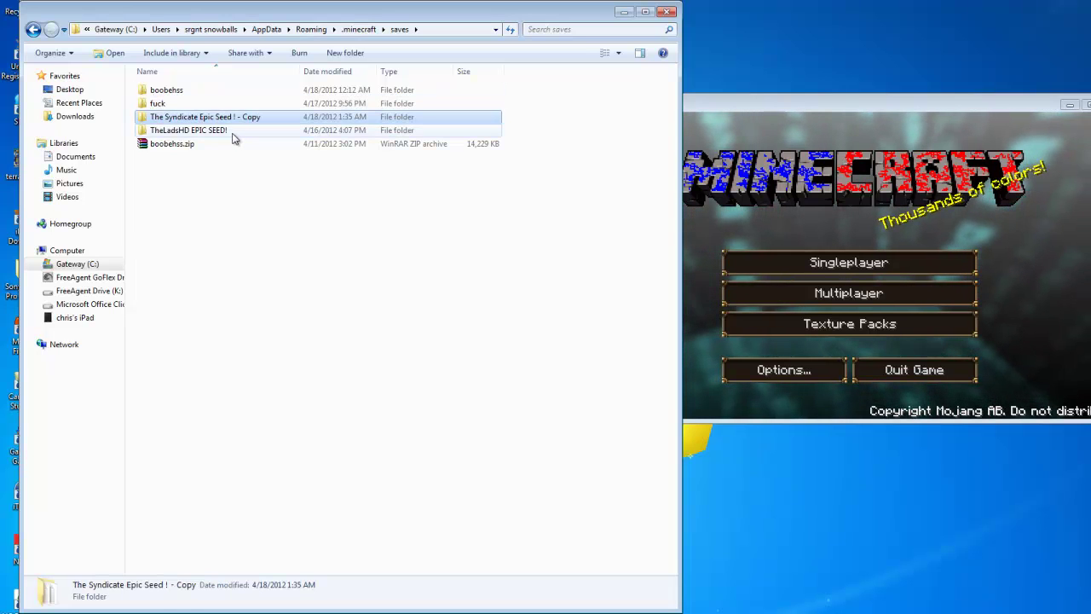
pyautogui.click(228, 136)
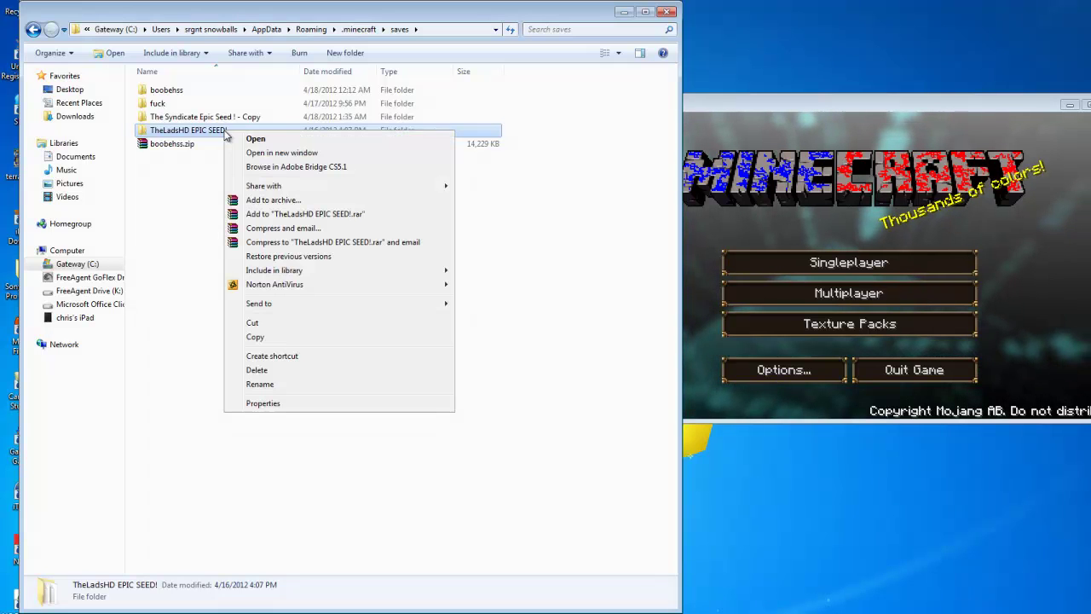
# Open and dismiss the world folder's context menu and the Start menu without choosing anything.
pyautogui.rightClick(226, 134)
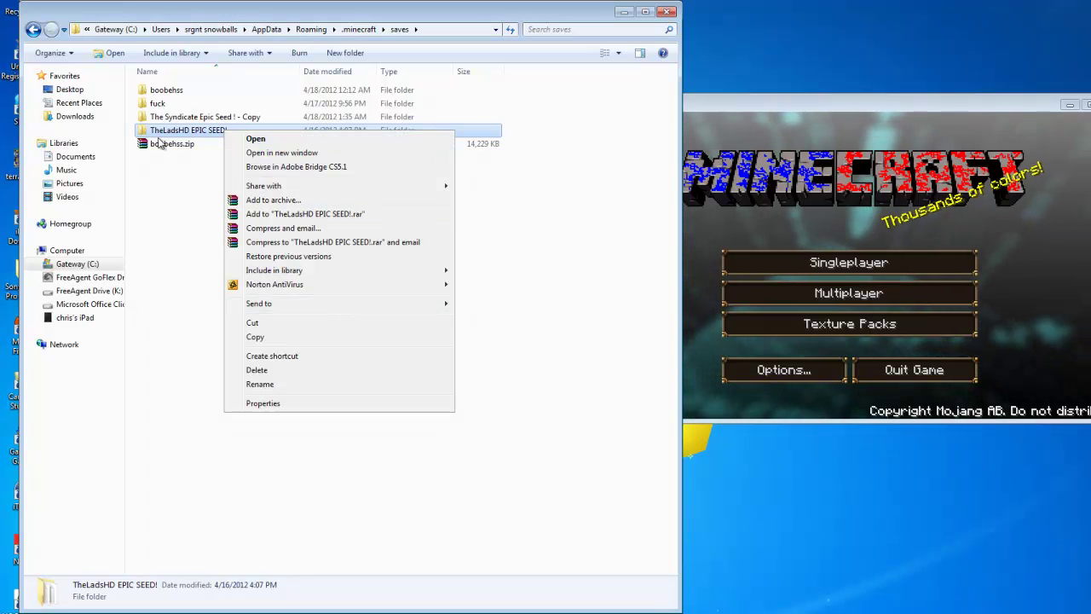
pyautogui.moveTo(414, 306)
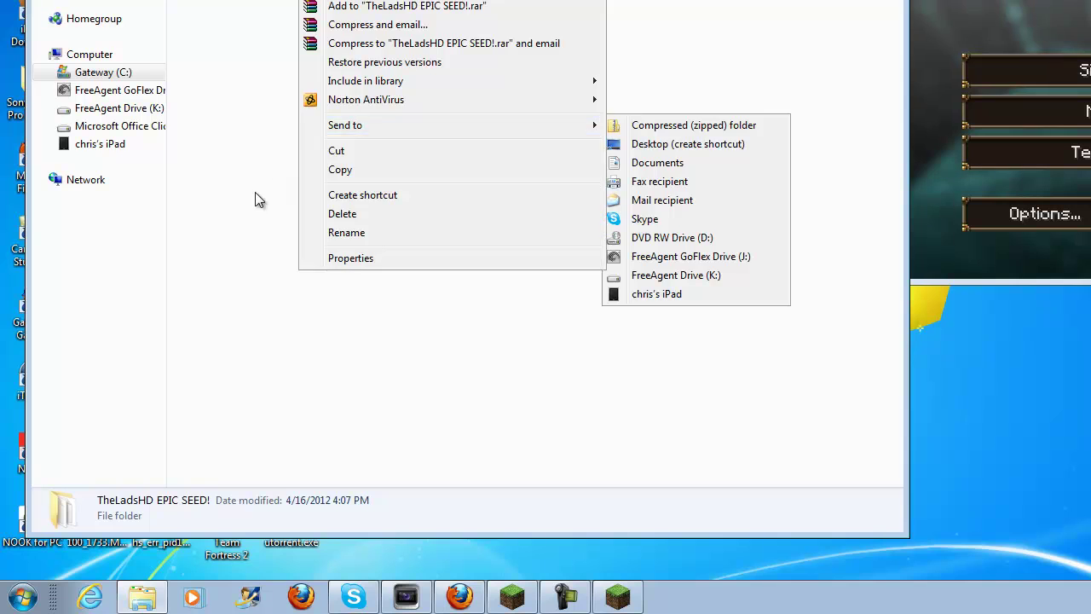
pyautogui.click(218, 290)
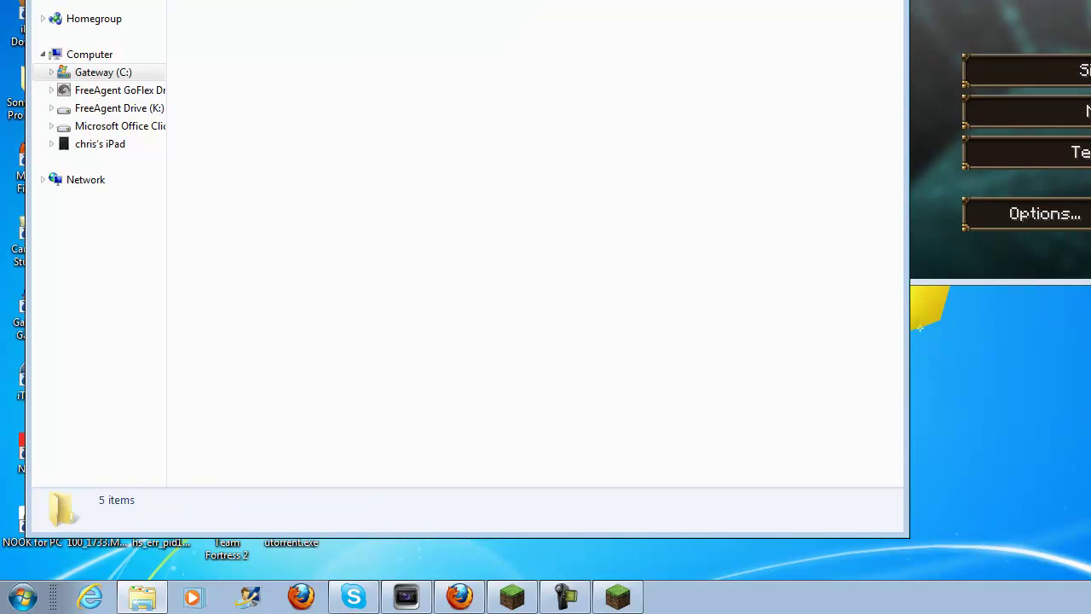
pyautogui.click(10, 604)
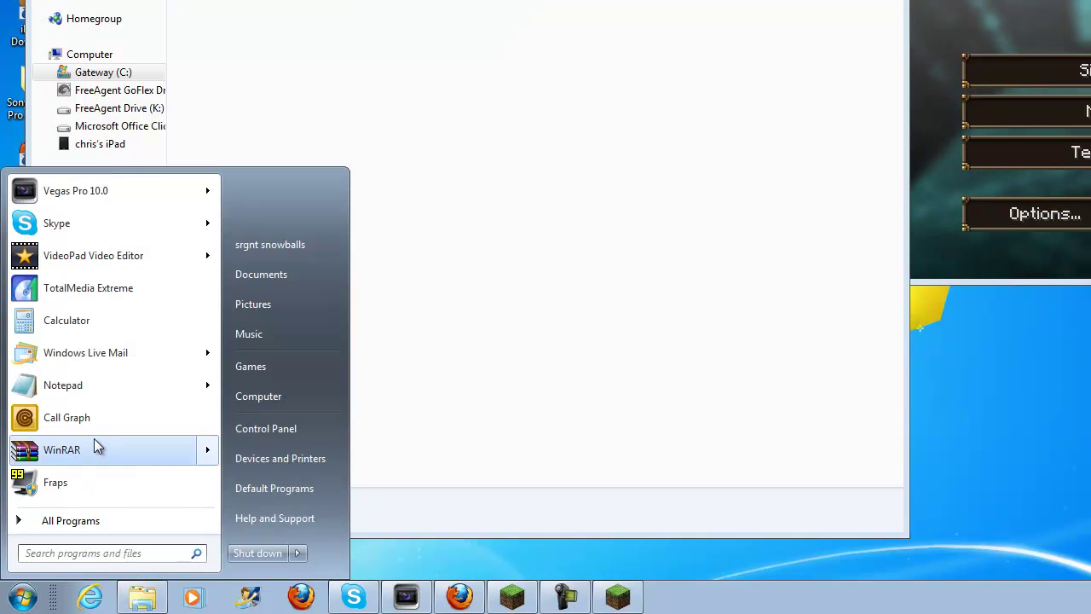
pyautogui.moveTo(100, 445)
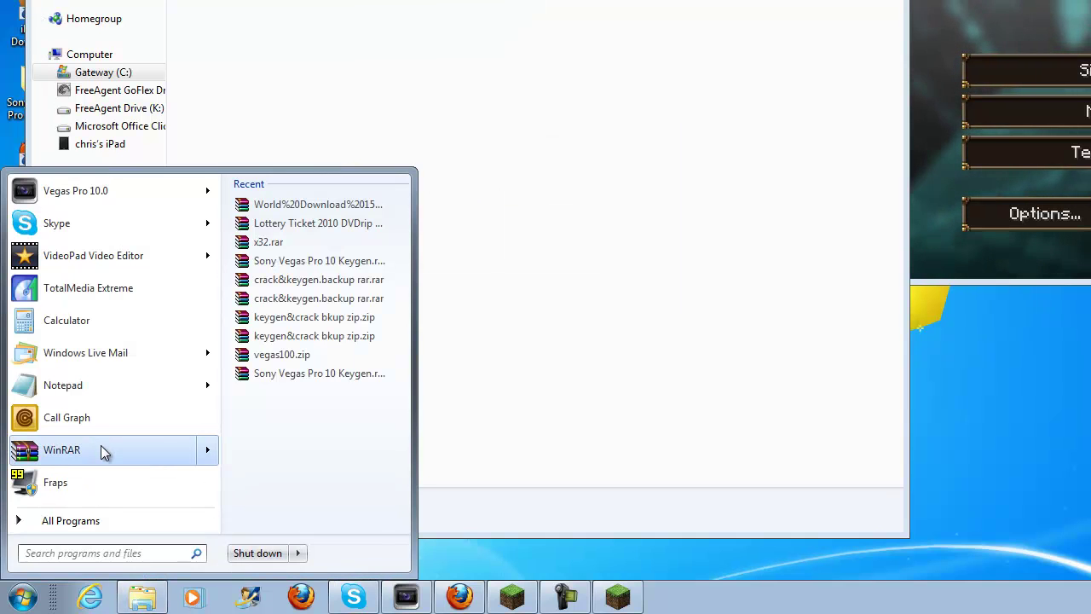
pyautogui.click(24, 603)
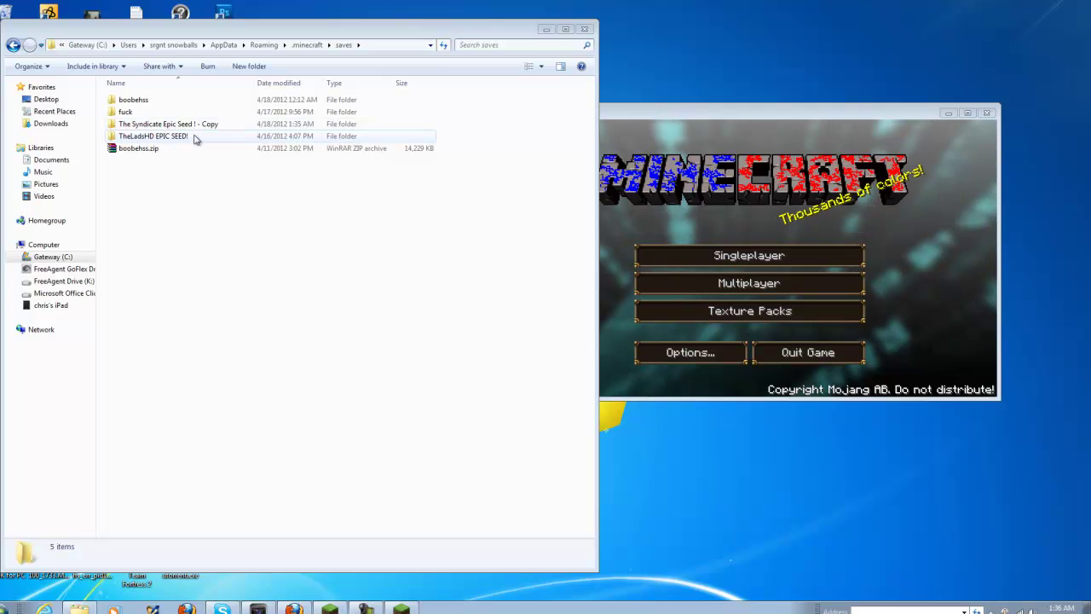
# Send TheLadsHD EPIC SEED! to a Compressed (zipped) folder, keeping the default name.
pyautogui.click(193, 139)
pyautogui.rightClick(194, 136)
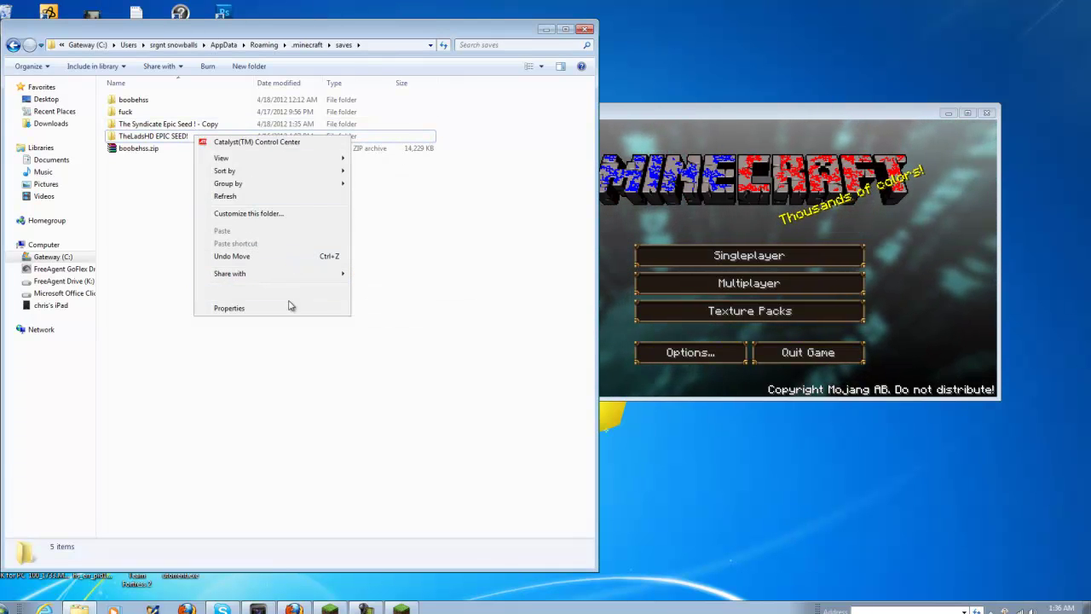
pyautogui.rightClick(174, 140)
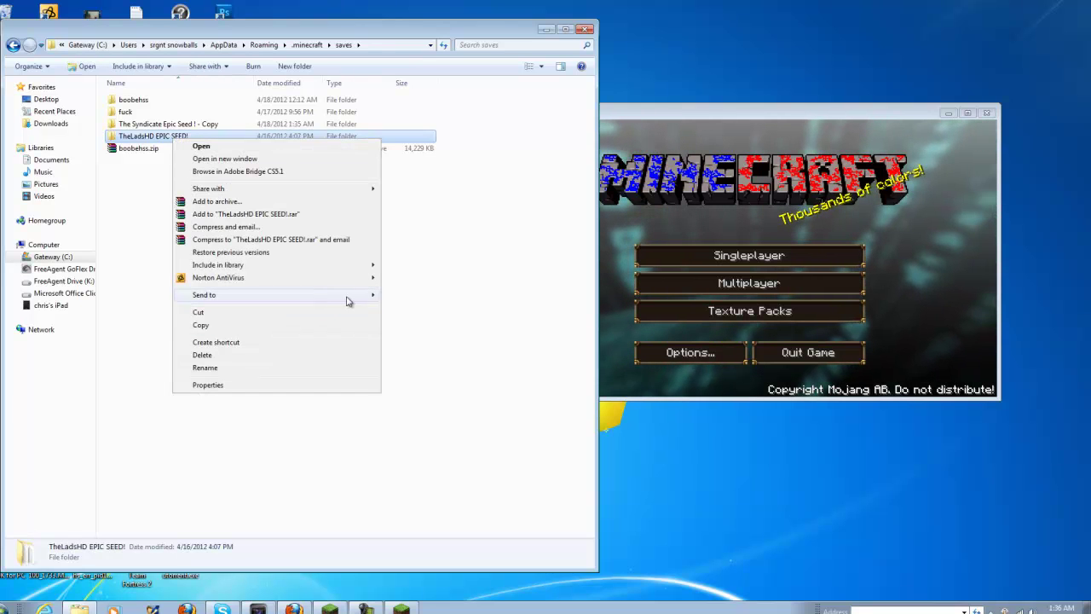
pyautogui.moveTo(380, 299)
pyautogui.click(430, 295)
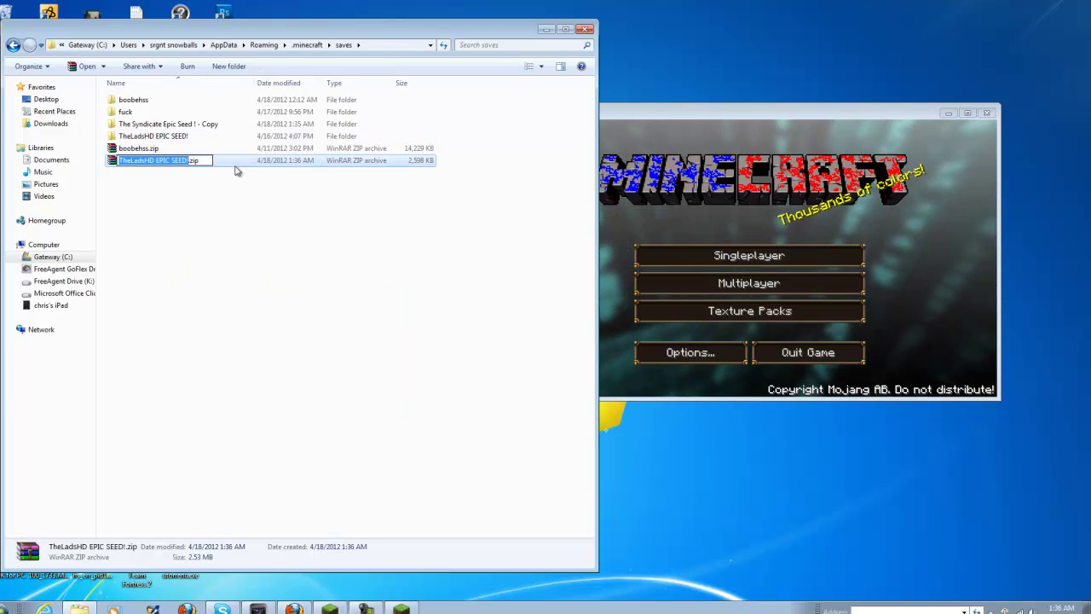
pyautogui.click(237, 164)
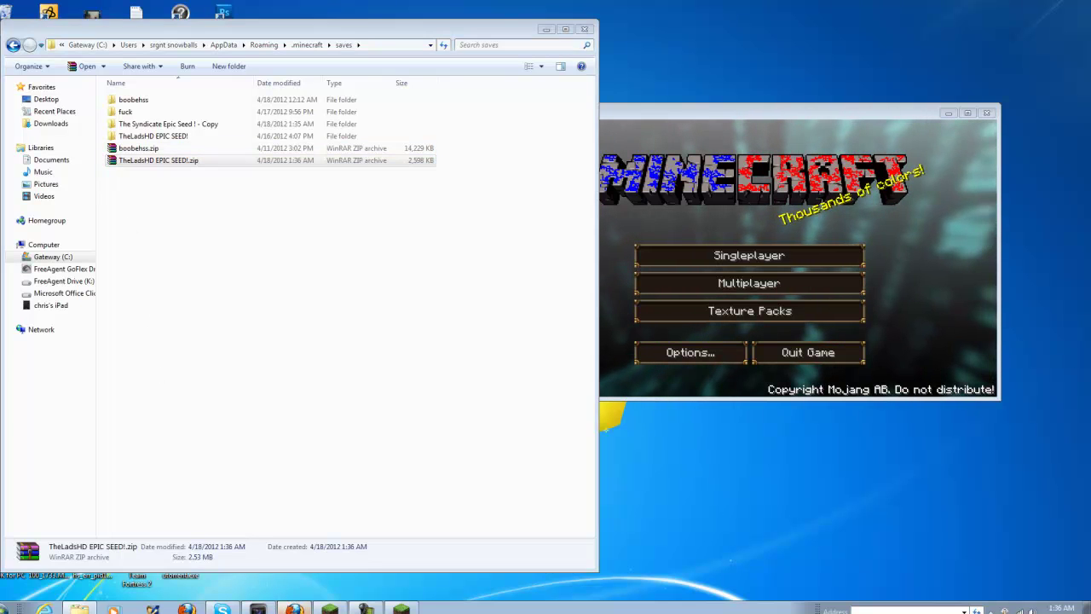
# Switch to the MediaFire tab in Firefox and start a new file upload.
pyautogui.click(293, 608)
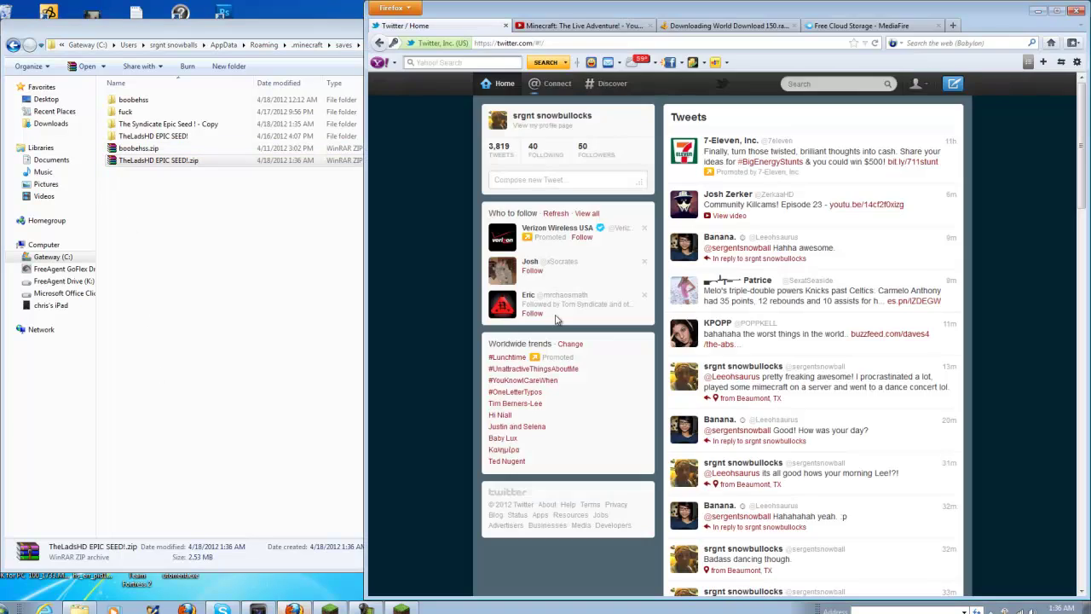
pyautogui.click(857, 25)
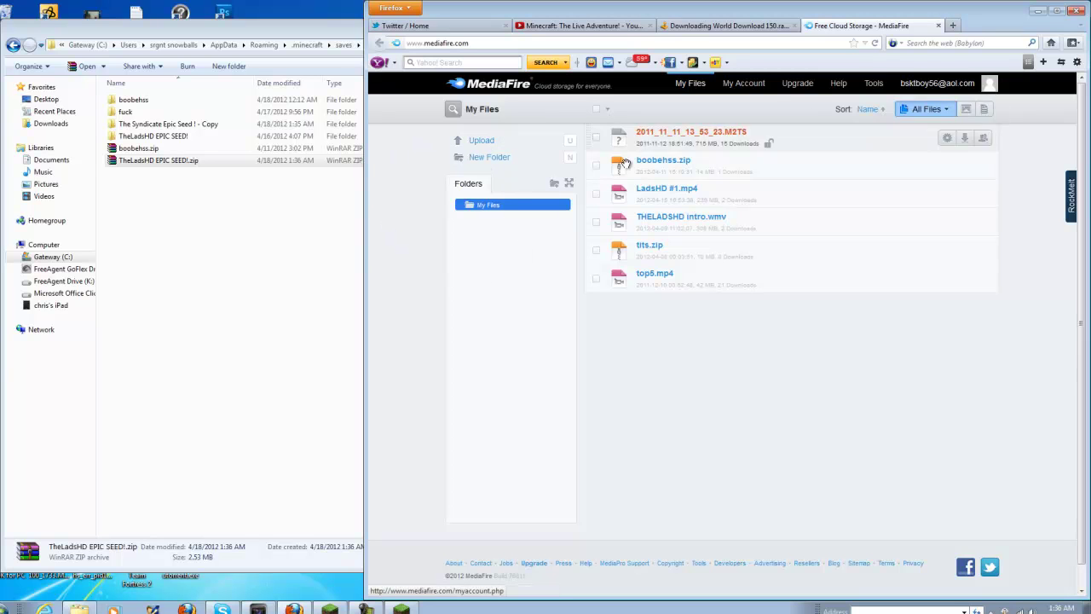
pyautogui.click(482, 142)
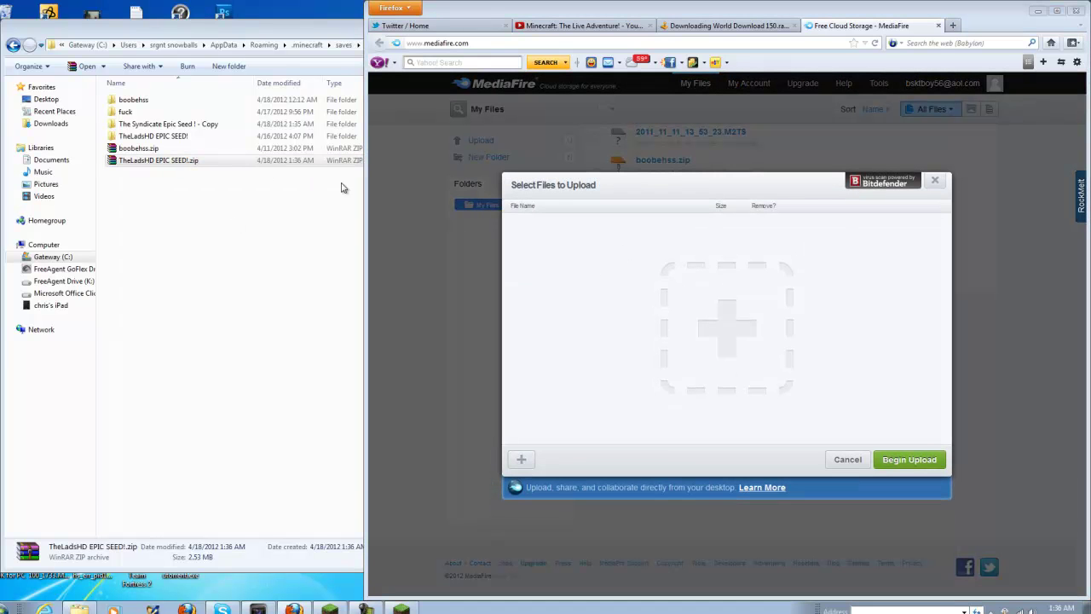
# Add and remove TheLadsHD EPIC SEED!.zip from the upload, then show boobehss.zip's share link.
pyautogui.moveTo(742, 331); pyautogui.dragTo(742, 331)
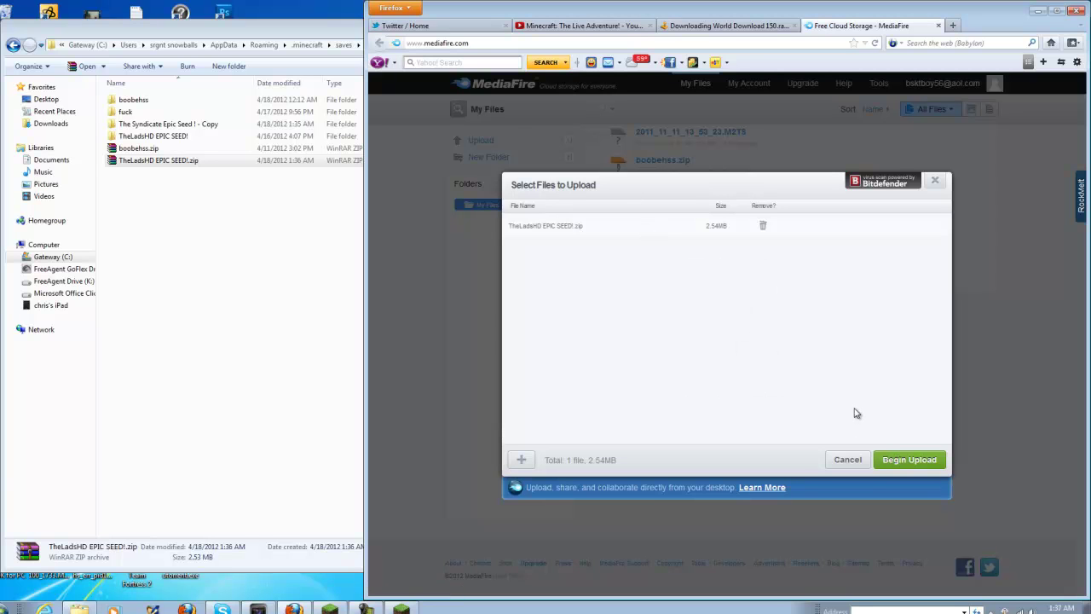
pyautogui.click(762, 226)
pyautogui.click(935, 185)
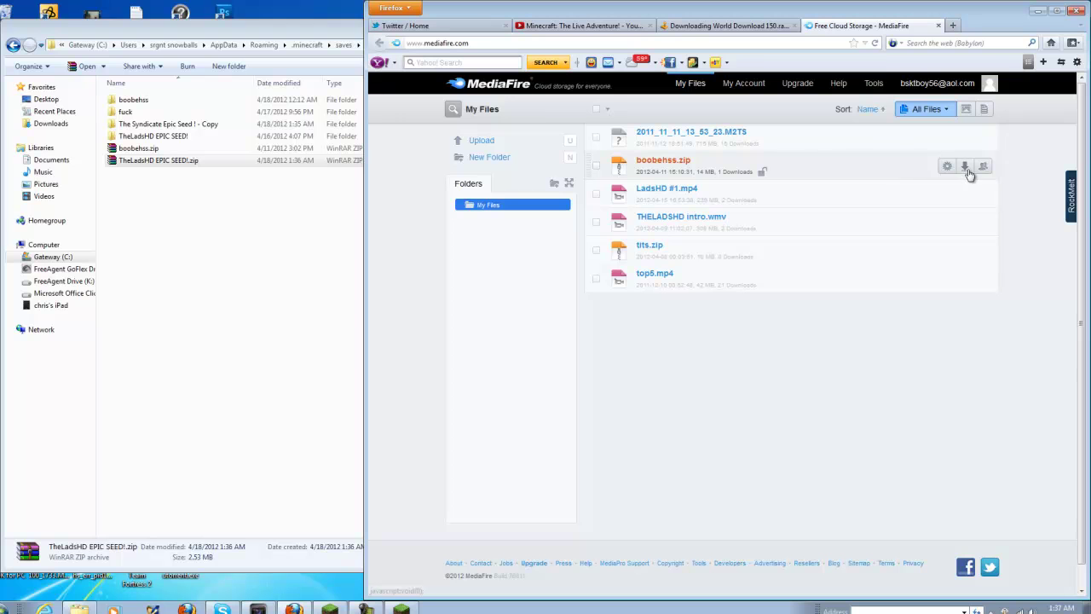
pyautogui.click(983, 167)
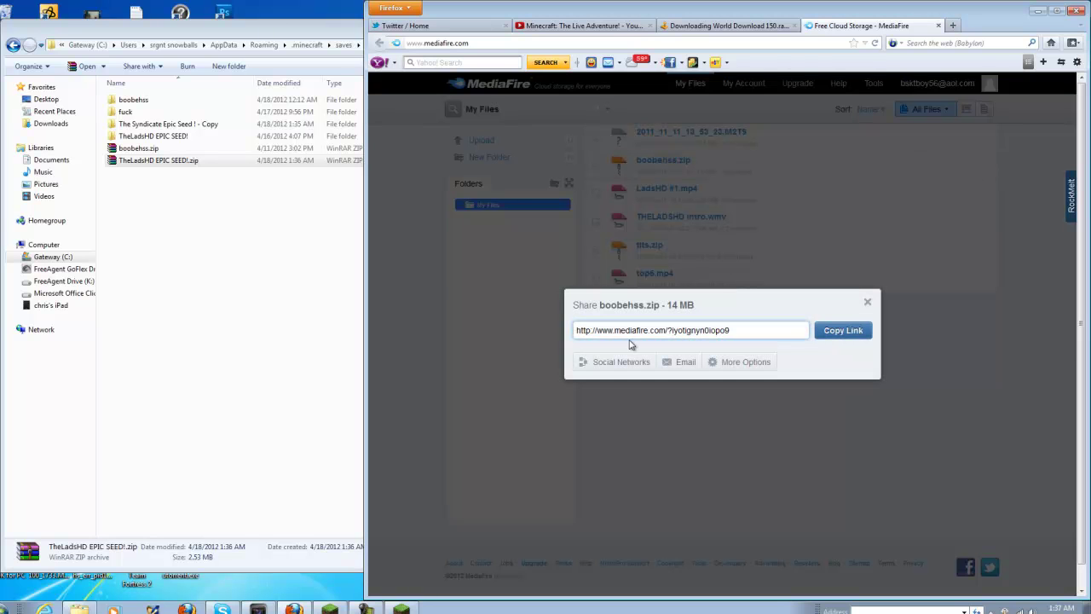
# Close the share dialog, review the video's World Download link, then go to GameFront.
pyautogui.click(869, 305)
pyautogui.click(585, 26)
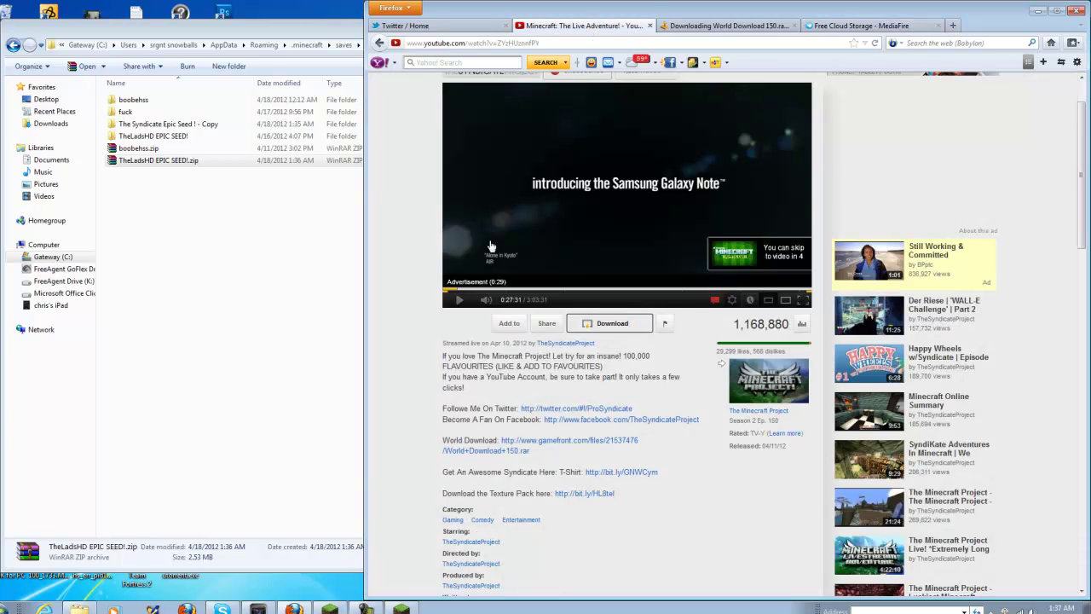
pyautogui.scroll(-1, 440, 394)
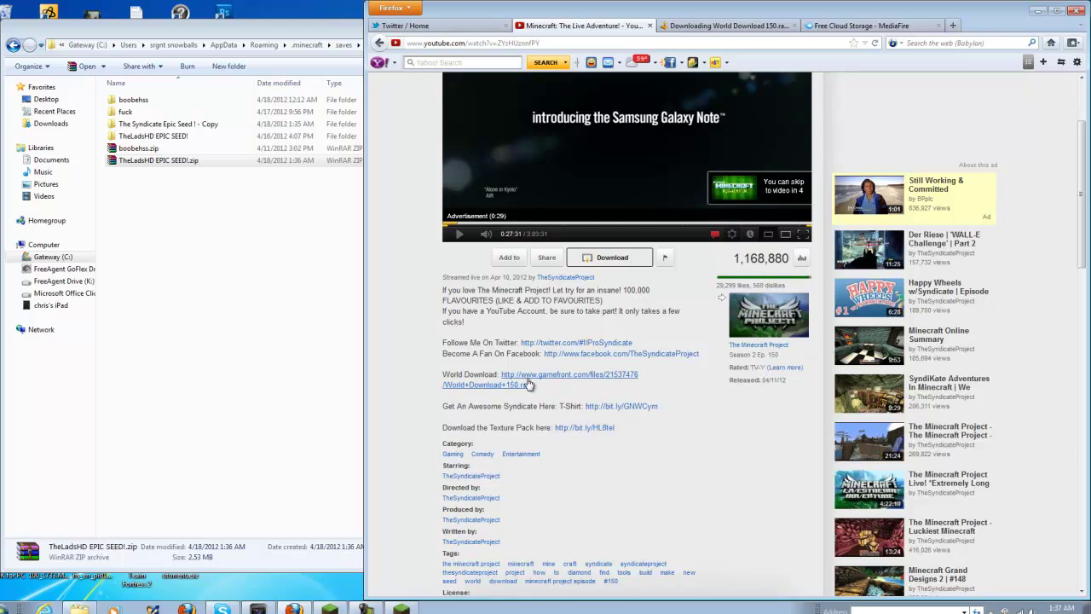
pyautogui.moveTo(448, 375); pyautogui.dragTo(499, 376)
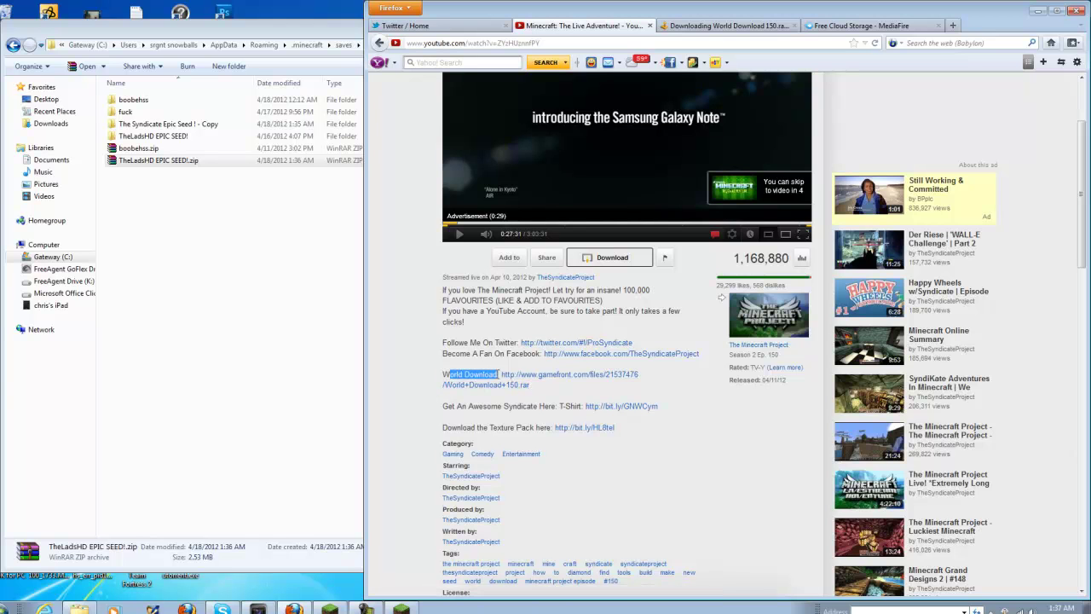
pyautogui.click(413, 350)
pyautogui.scroll(2, 418, 343)
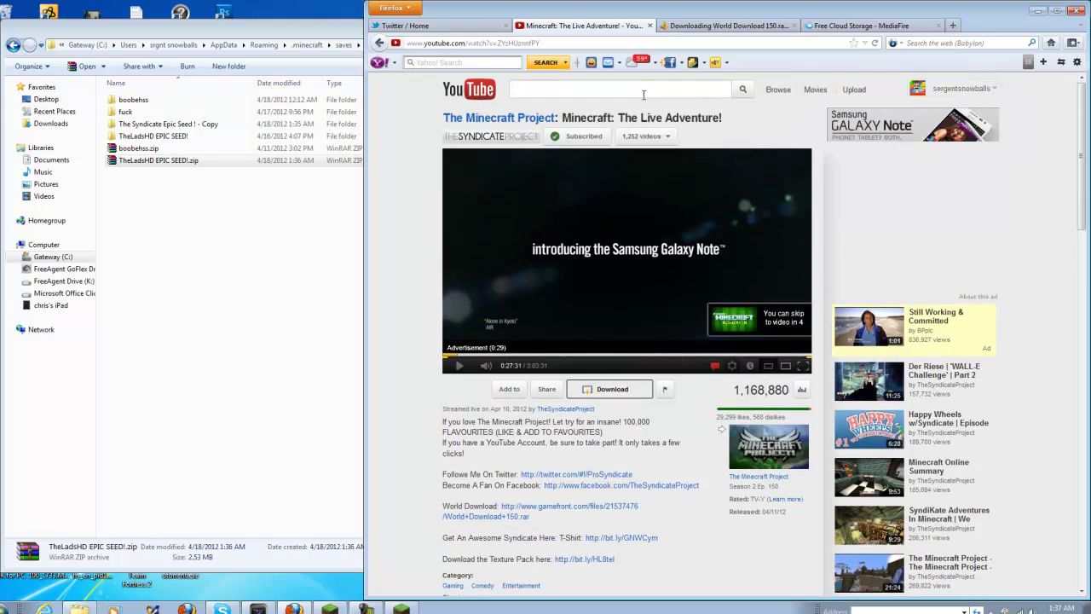
pyautogui.scroll(-1, 434, 362)
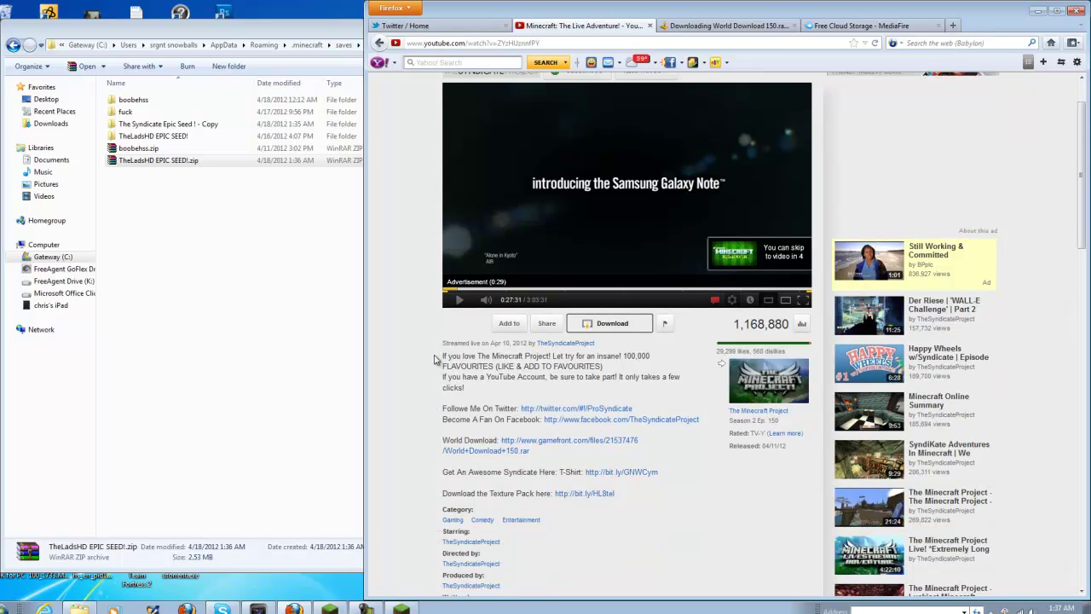
pyautogui.scroll(-2, 401, 384)
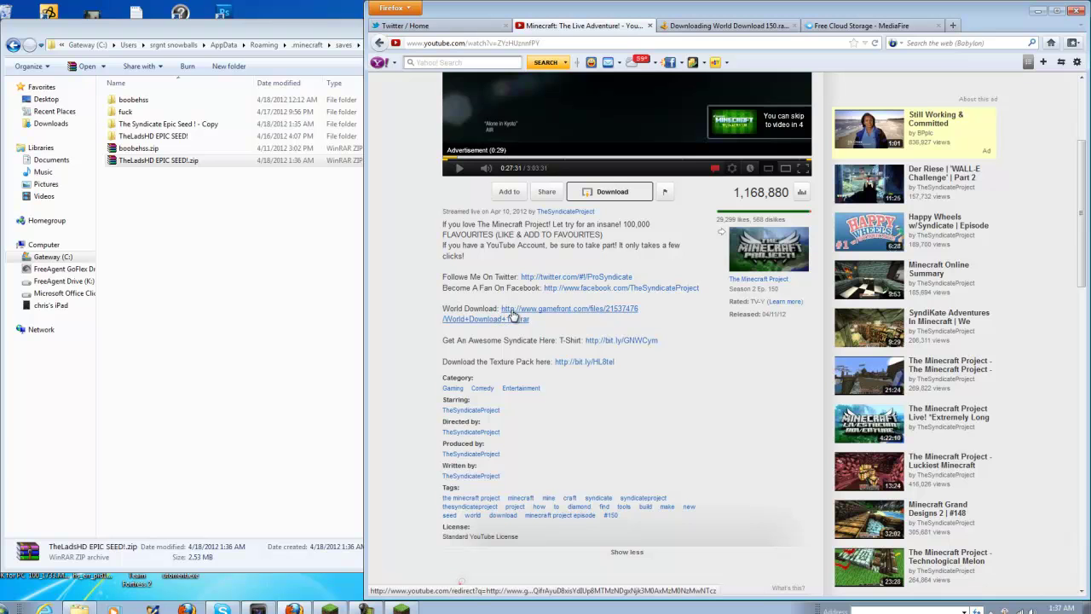
pyautogui.click(867, 26)
pyautogui.click(733, 26)
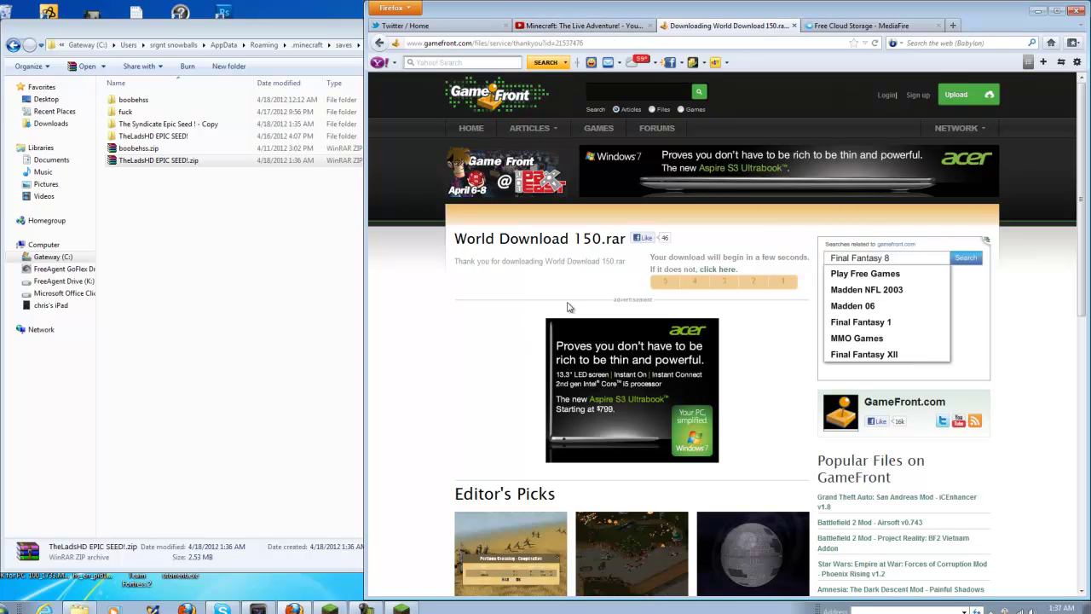
# Close the old GameFront tab and reopen the World Download link from the video.
pyautogui.click(584, 25)
pyautogui.click(788, 26)
pyautogui.click(795, 26)
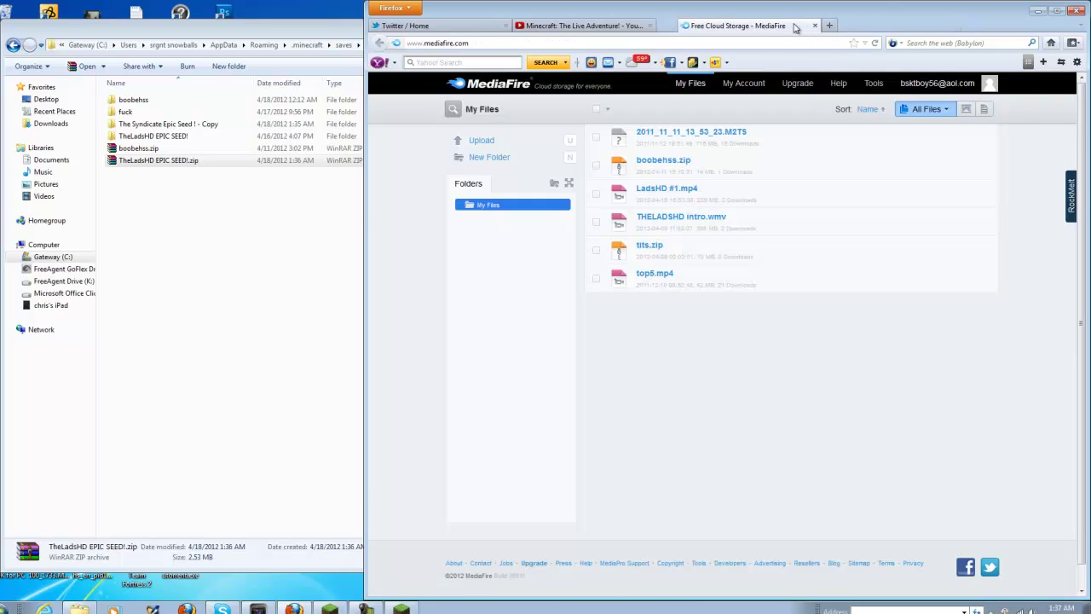
pyautogui.click(584, 26)
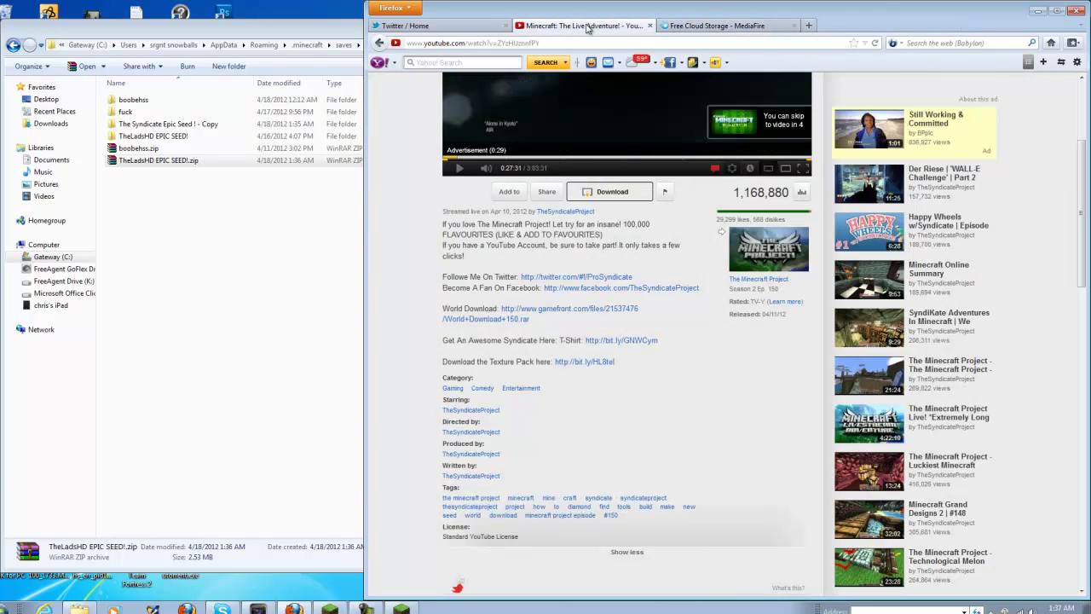
pyautogui.click(512, 317)
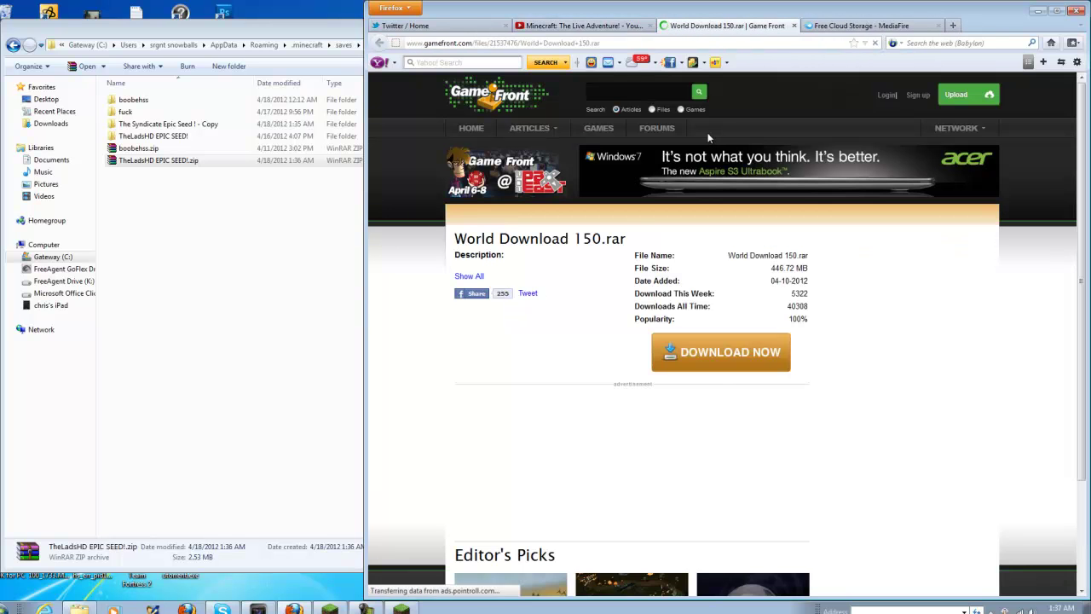
# Start downloading World Download 150.rar, keep WinRAR as the opener, then cancel.
pyautogui.click(701, 362)
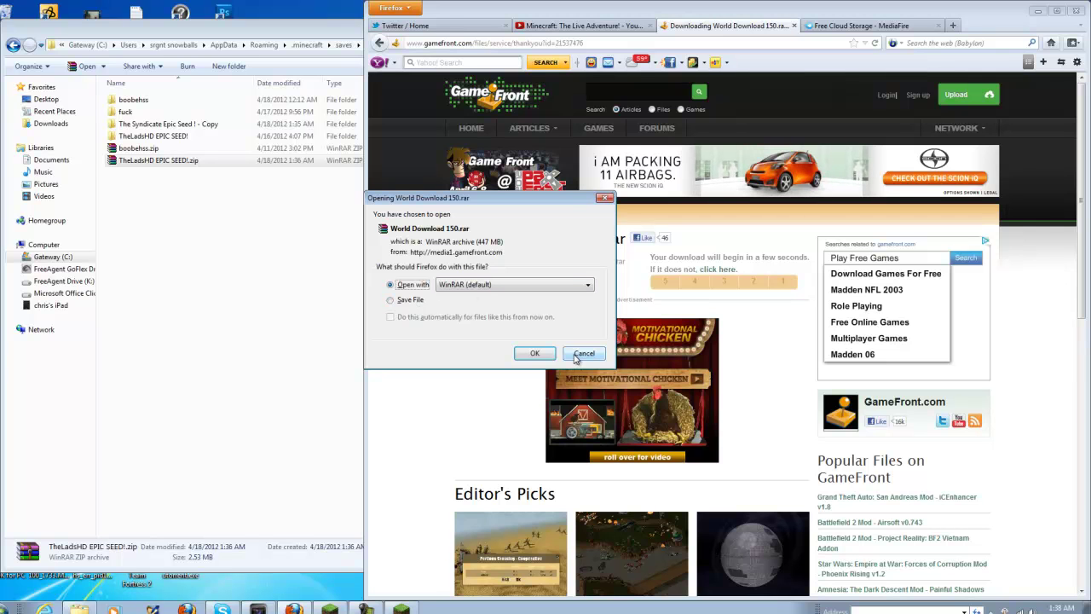
pyautogui.click(538, 286)
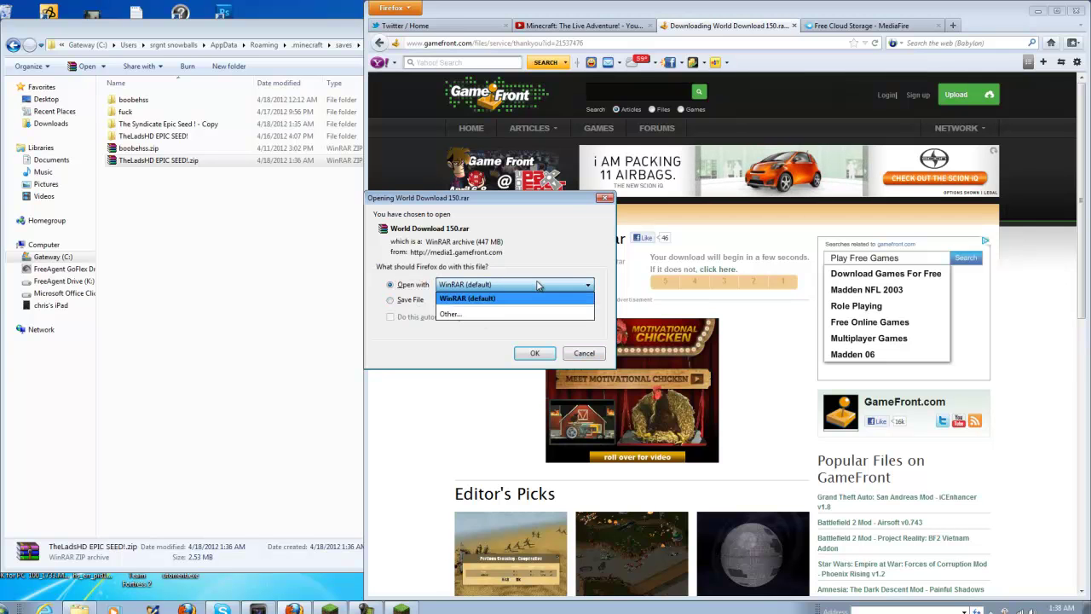
pyautogui.click(515, 287)
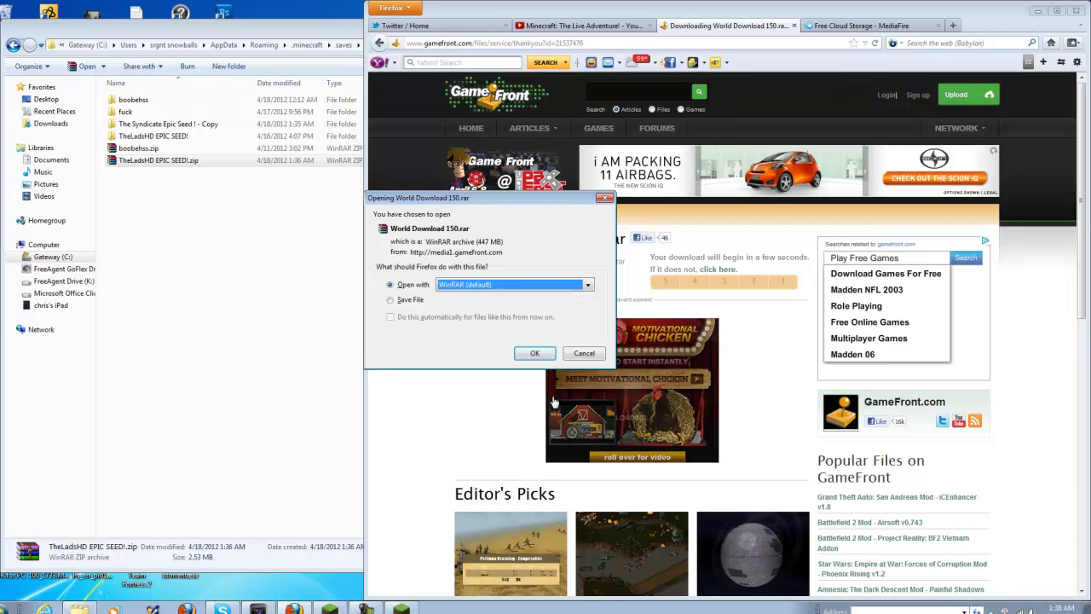
pyautogui.click(583, 355)
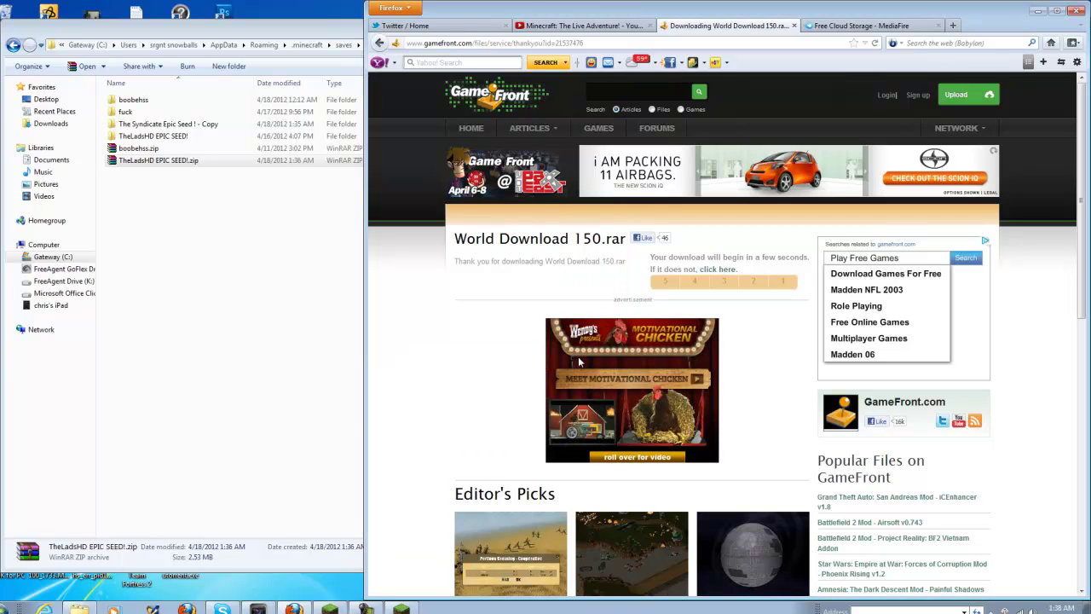
# Minimize Firefox and move TheLadsHD EPIC SEED!.zip from the saves folder onto the desktop.
pyautogui.click(1037, 10)
pyautogui.moveTo(341, 11); pyautogui.dragTo(1027, 21)
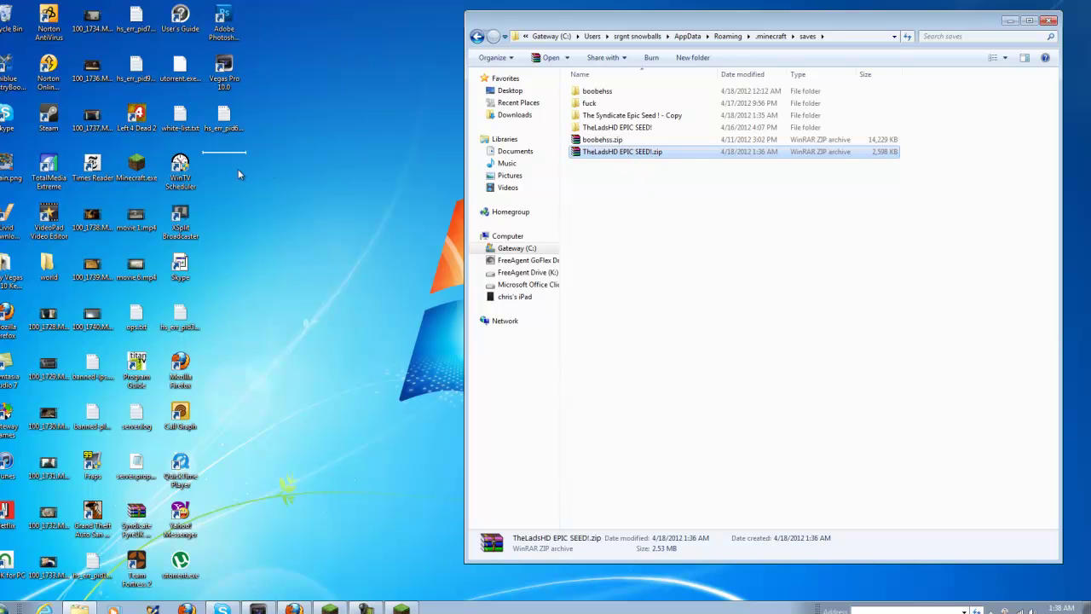
pyautogui.moveTo(238, 169); pyautogui.dragTo(237, 169)
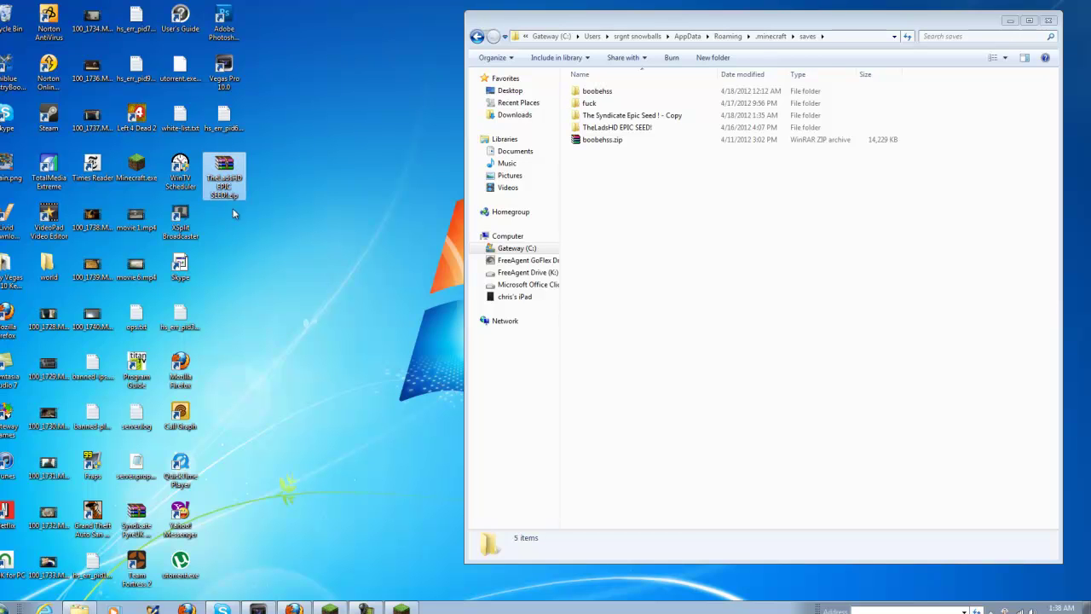
# Extract the zip on the desktop into a new TheLadsHD EPIC SEED! folder.
pyautogui.rightClick(224, 182)
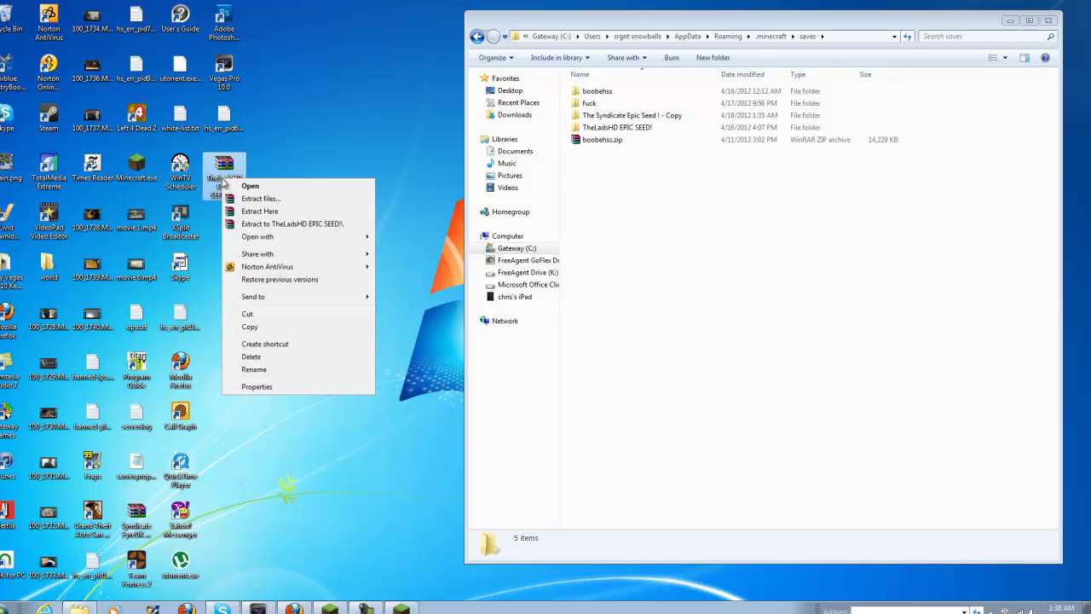
pyautogui.click(267, 213)
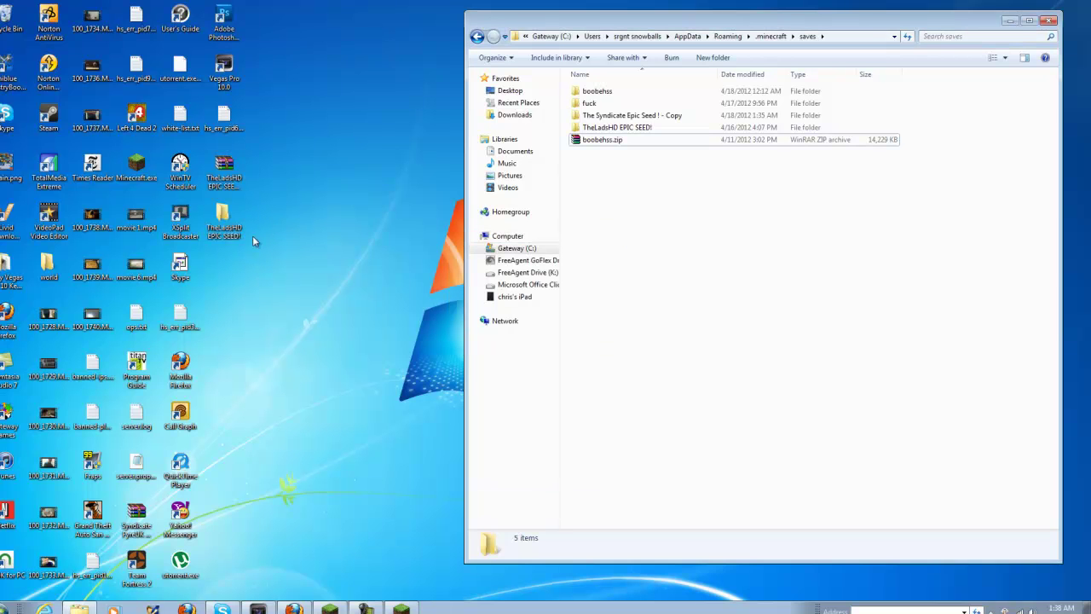
pyautogui.click(231, 245)
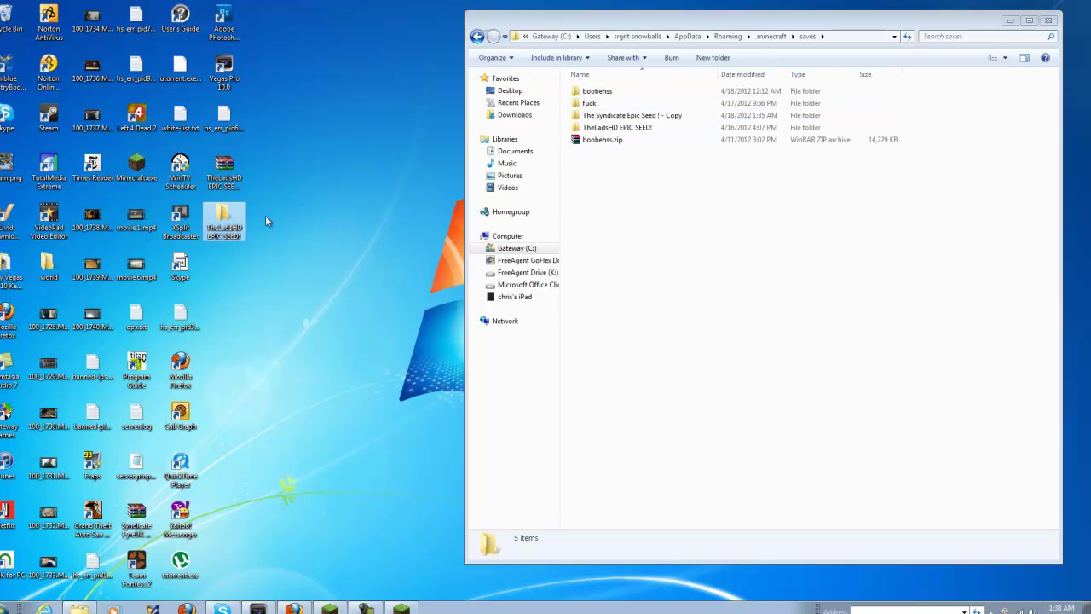
# Decline replacing the existing saves world, then delete the extracted folder and its zip from the desktop.
pyautogui.moveTo(617, 187); pyautogui.dragTo(617, 186)
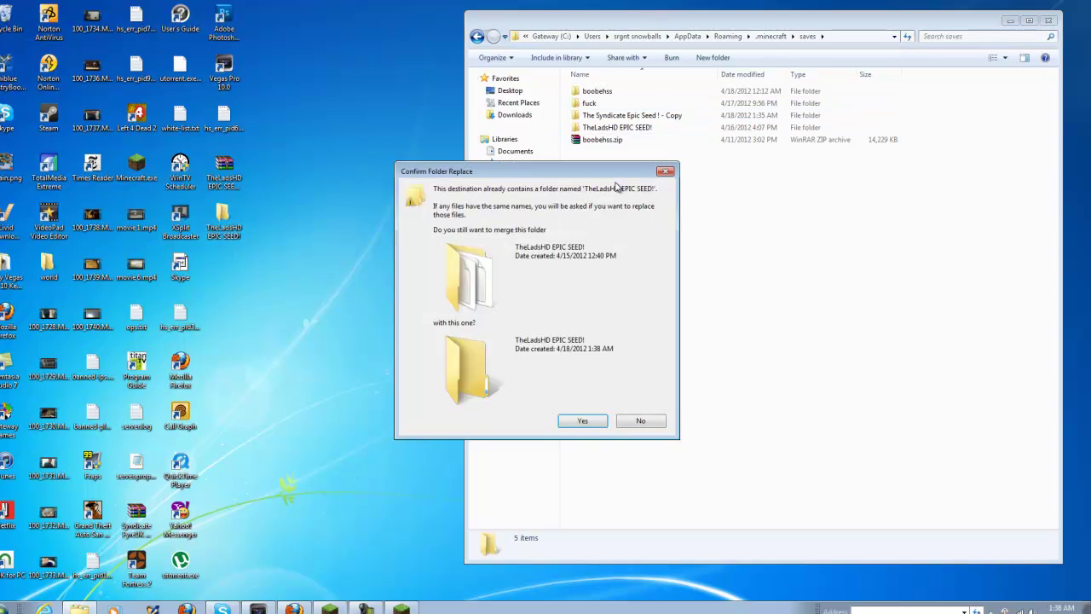
pyautogui.click(648, 421)
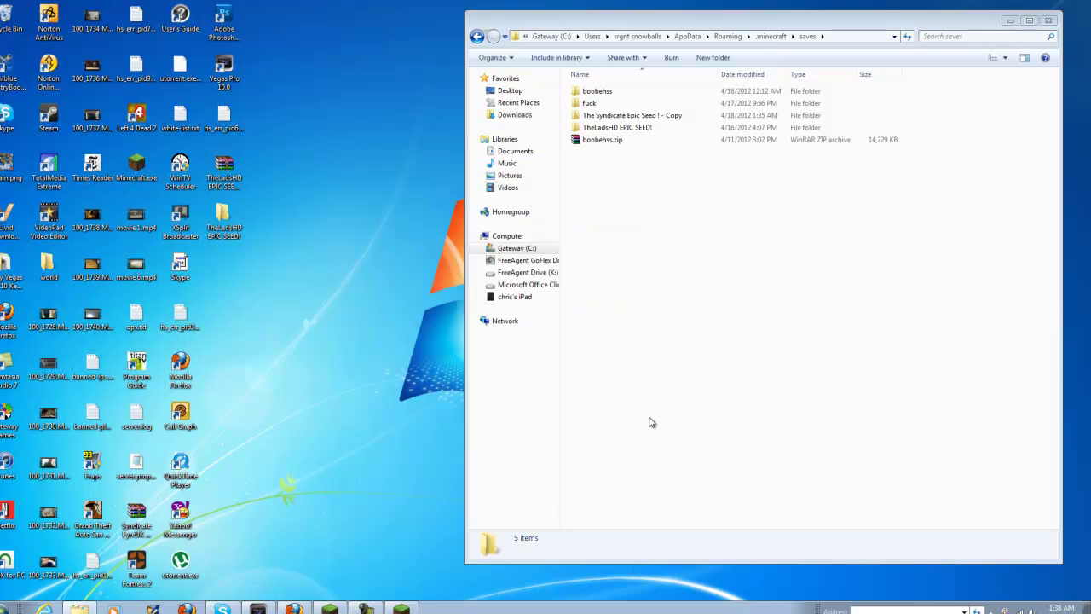
pyautogui.click(235, 214)
pyautogui.press('Delete')
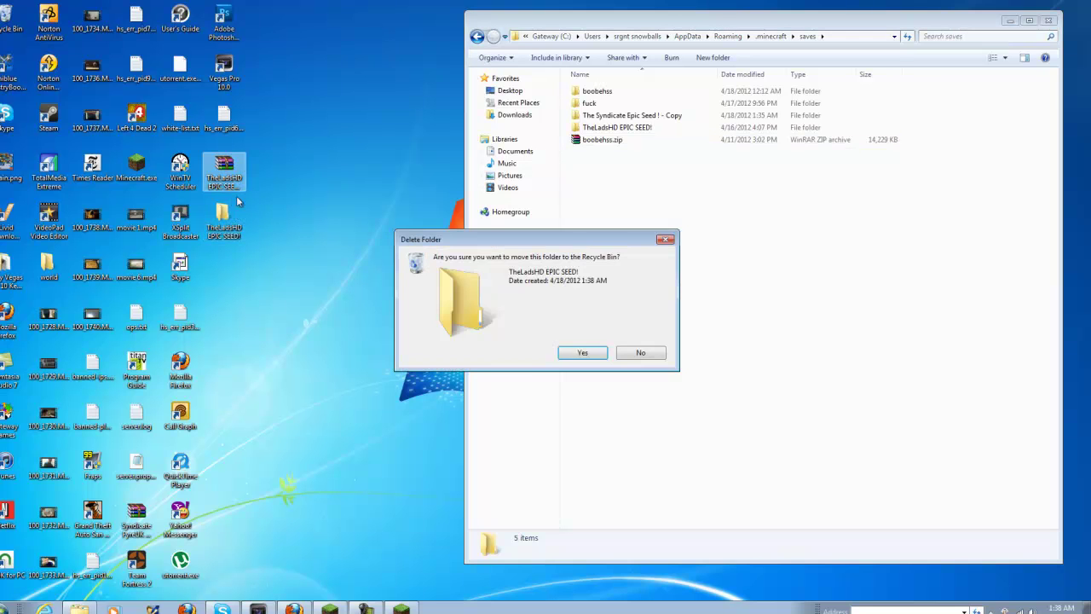
pyautogui.press('Return')
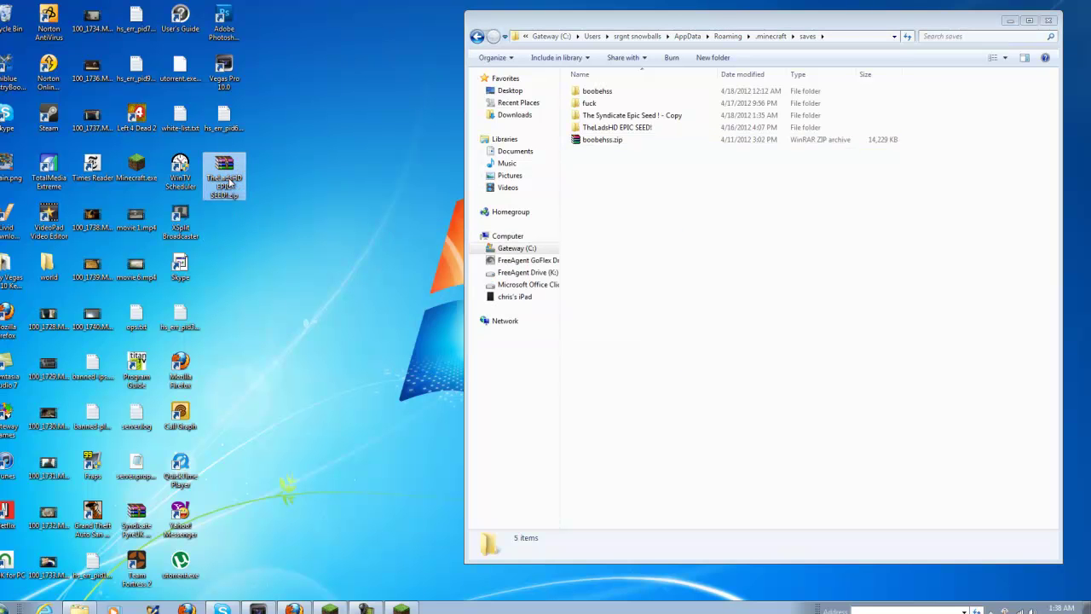
pyautogui.press('Delete')
pyautogui.press('Return')
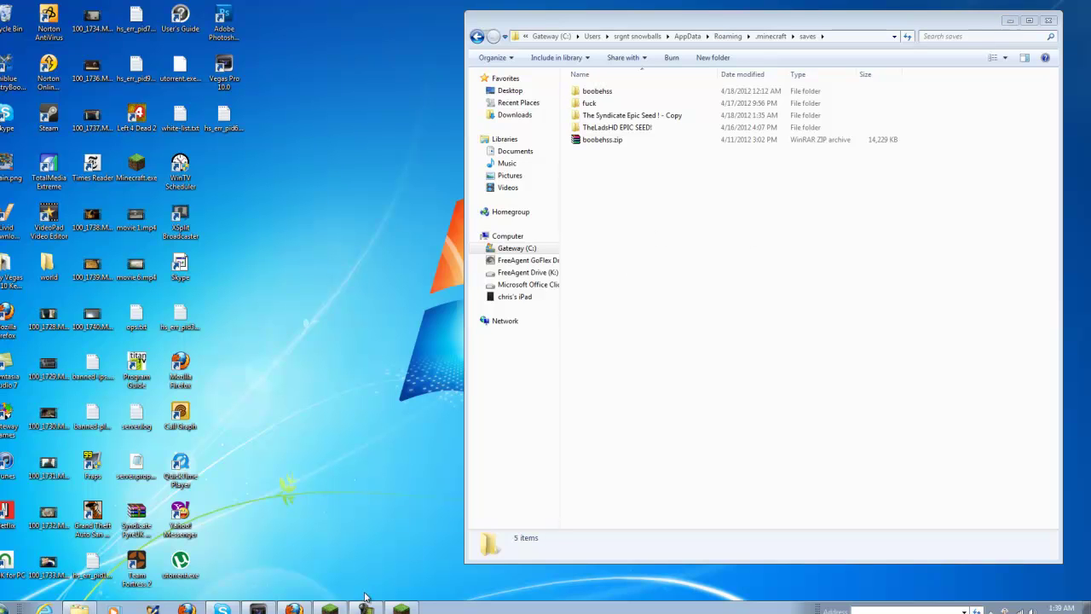
# Close the duplicate Minecraft window and open the Singleplayer world list.
pyautogui.click(341, 607)
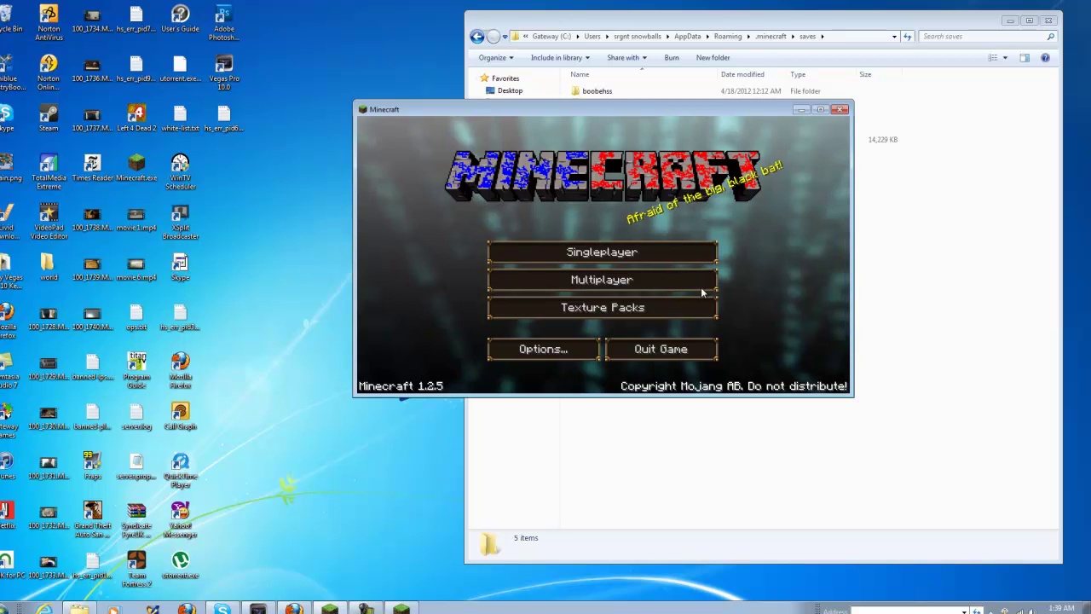
pyautogui.click(842, 110)
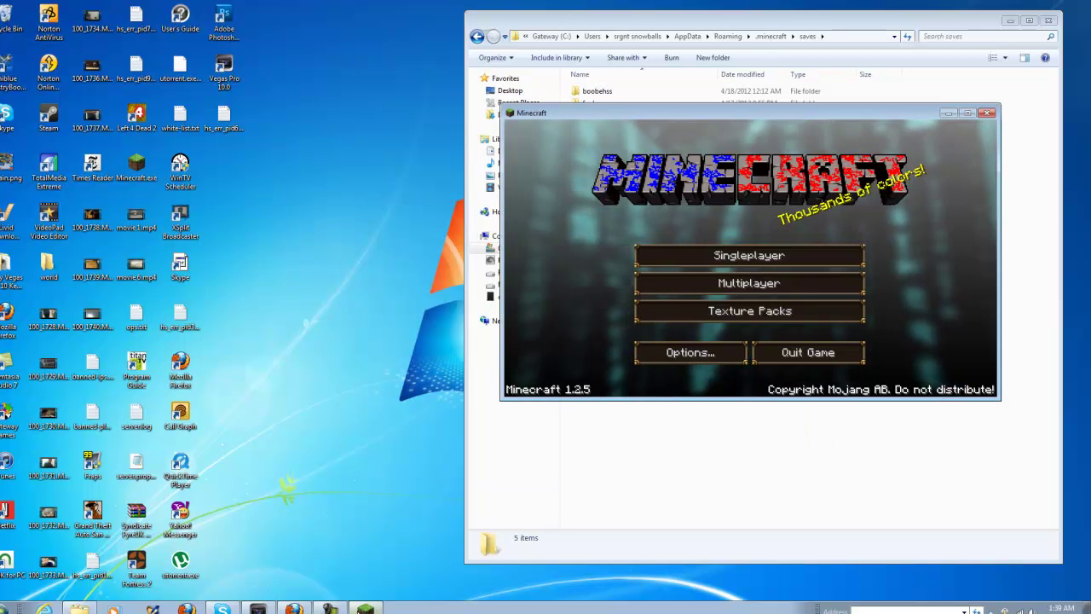
pyautogui.click(711, 261)
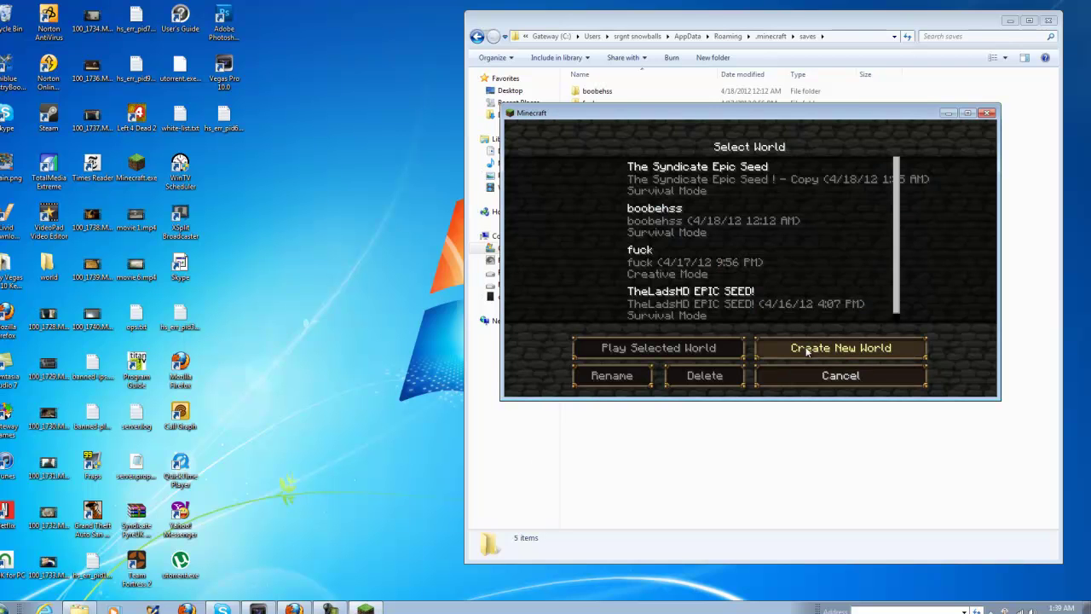
# Check The Syndicate Epic Seed and TheLadsHD EPIC SEED! worlds, cancel, and quit Minecraft.
pyautogui.click(682, 188)
pyautogui.click(686, 213)
pyautogui.click(695, 269)
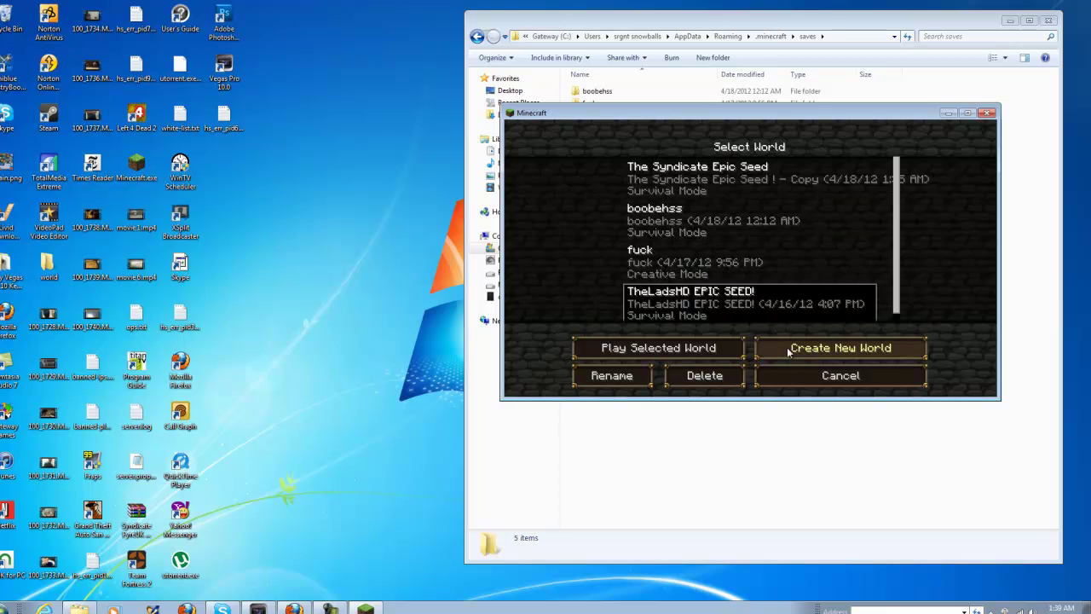
pyautogui.click(796, 373)
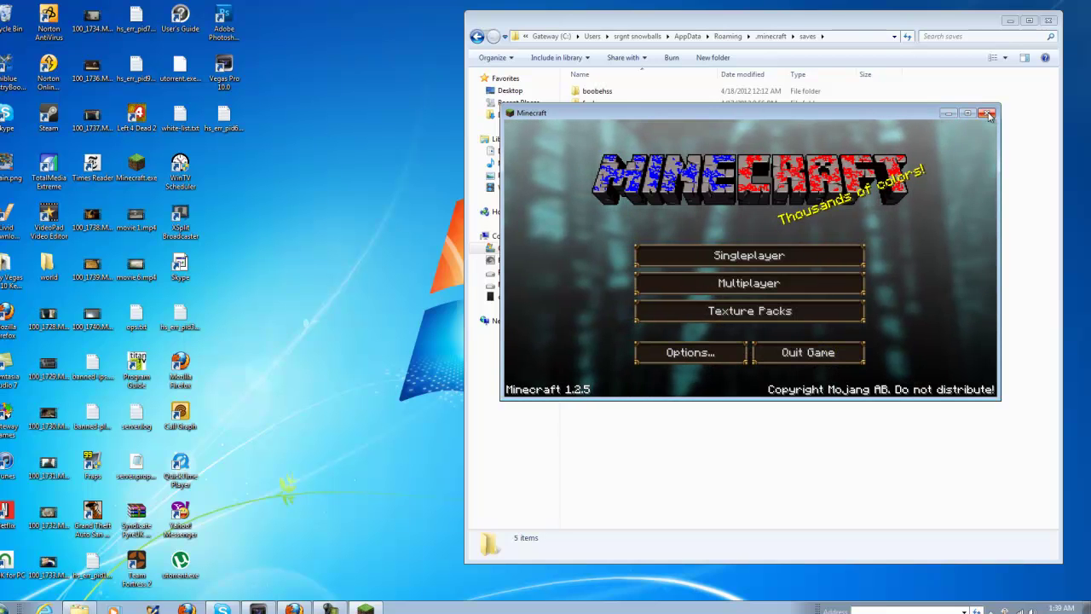
pyautogui.click(986, 114)
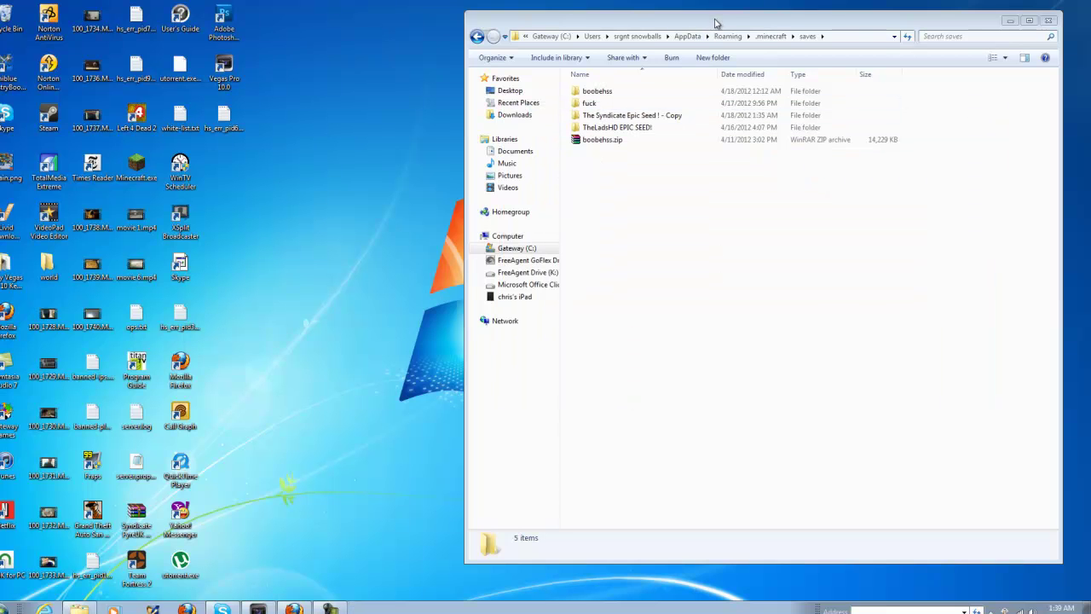
# Close the saves folder window and bring Firefox back up.
pyautogui.moveTo(713, 23); pyautogui.dragTo(553, 32)
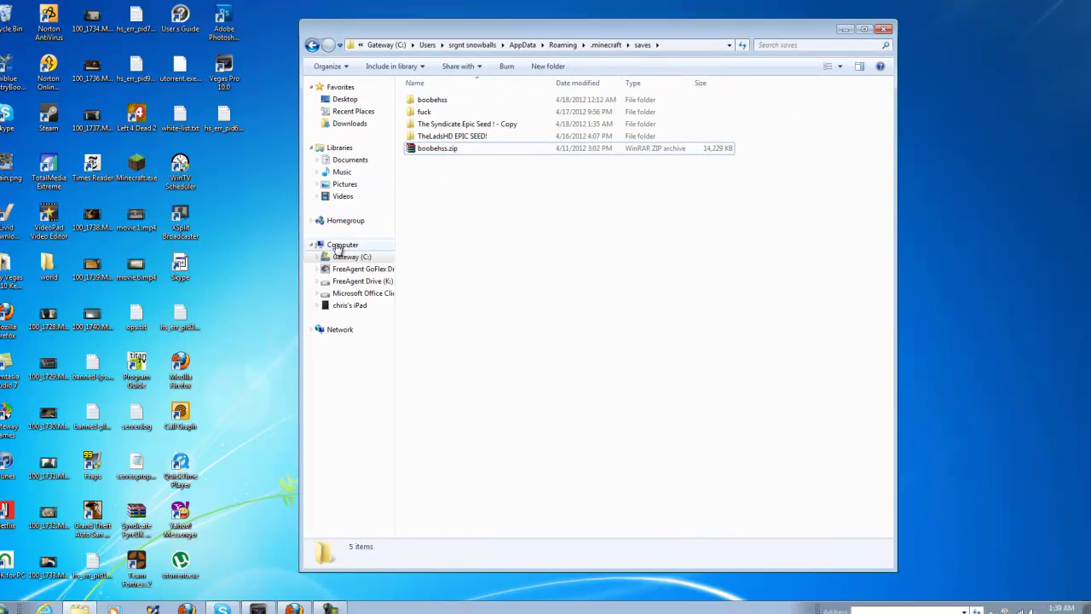
pyautogui.click(884, 29)
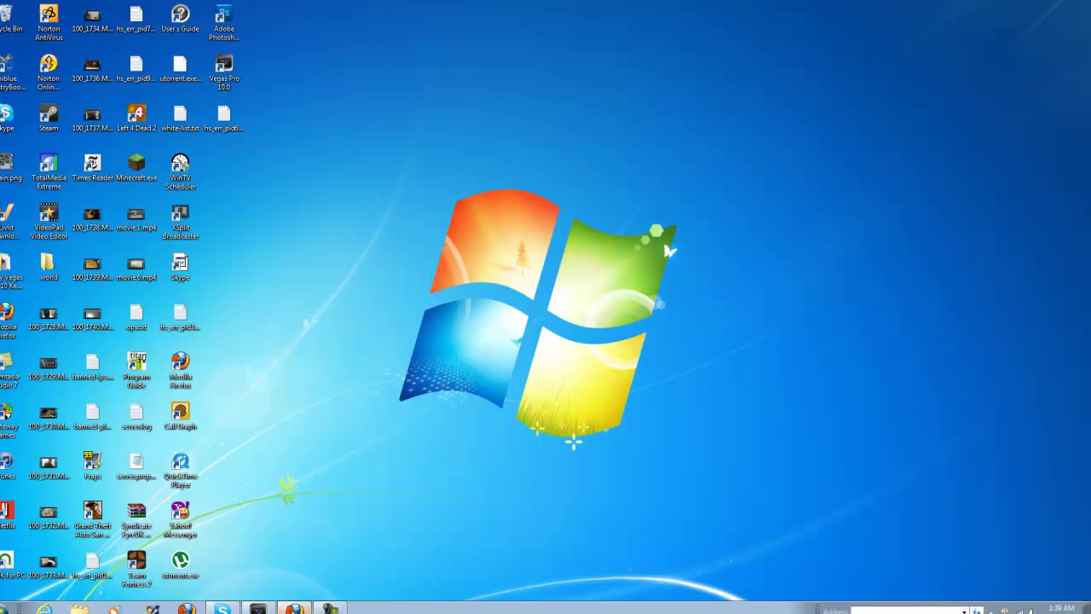
pyautogui.click(298, 608)
# Open the user's own Twitter profile page, then minimize Firefox to show the desktop.
pyautogui.click(448, 26)
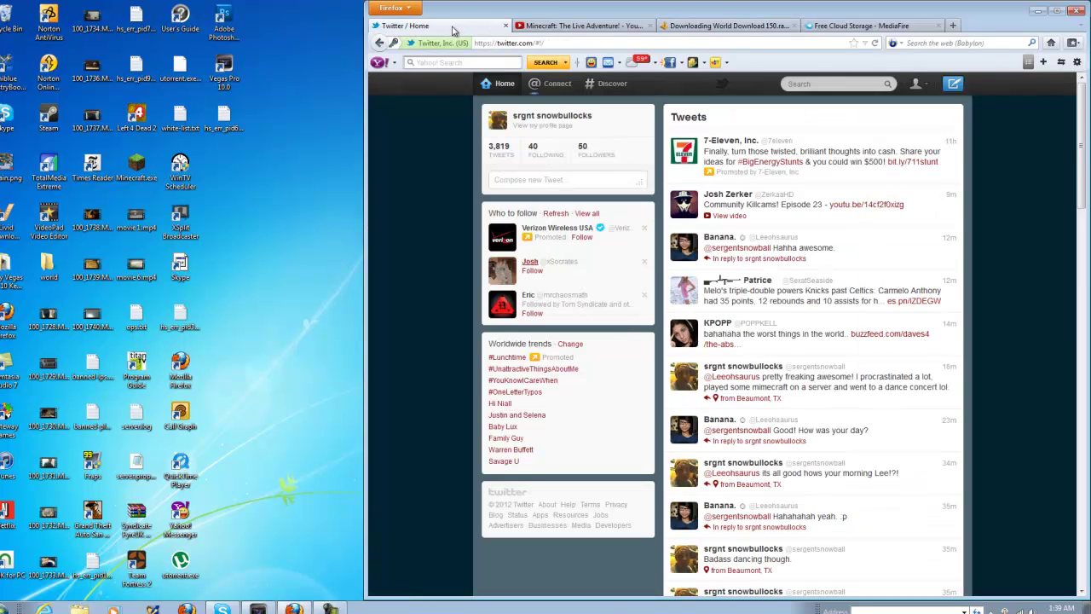
pyautogui.click(562, 124)
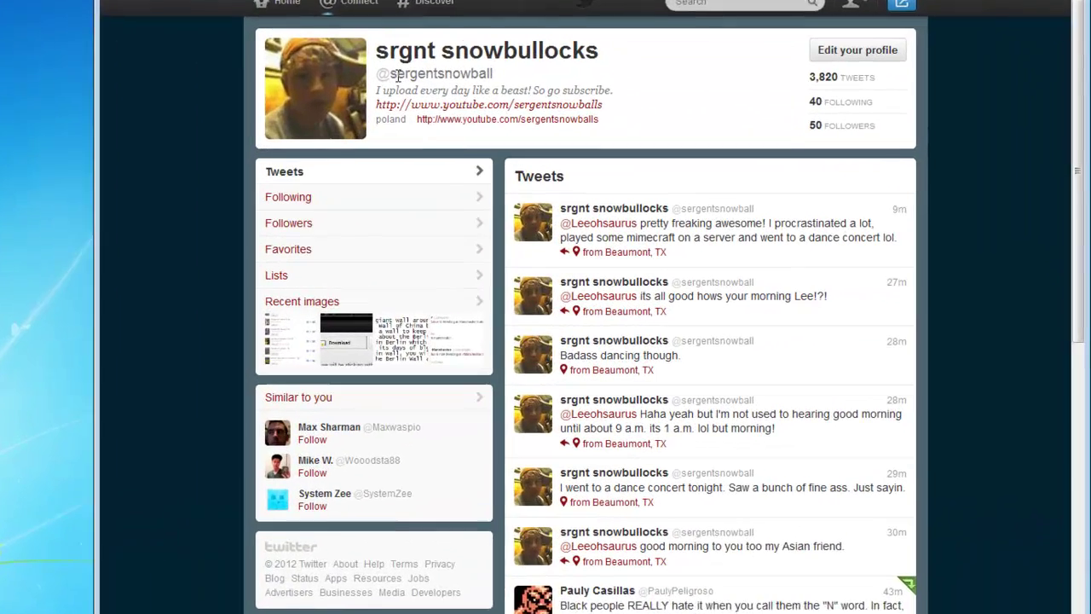
pyautogui.moveTo(397, 75); pyautogui.dragTo(538, 78)
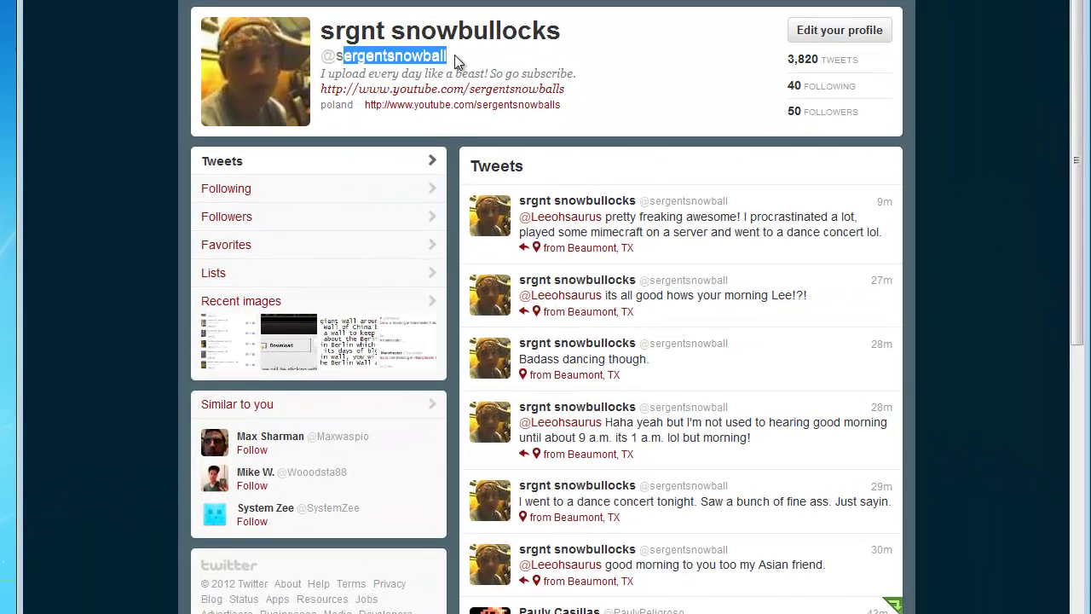
pyautogui.click(505, 79)
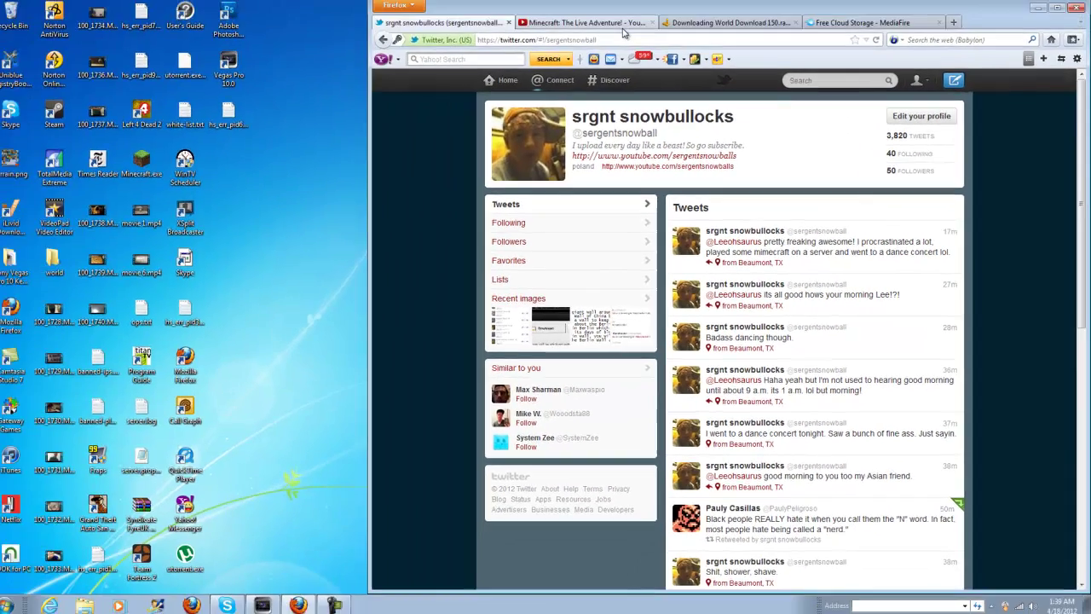
pyautogui.click(1038, 11)
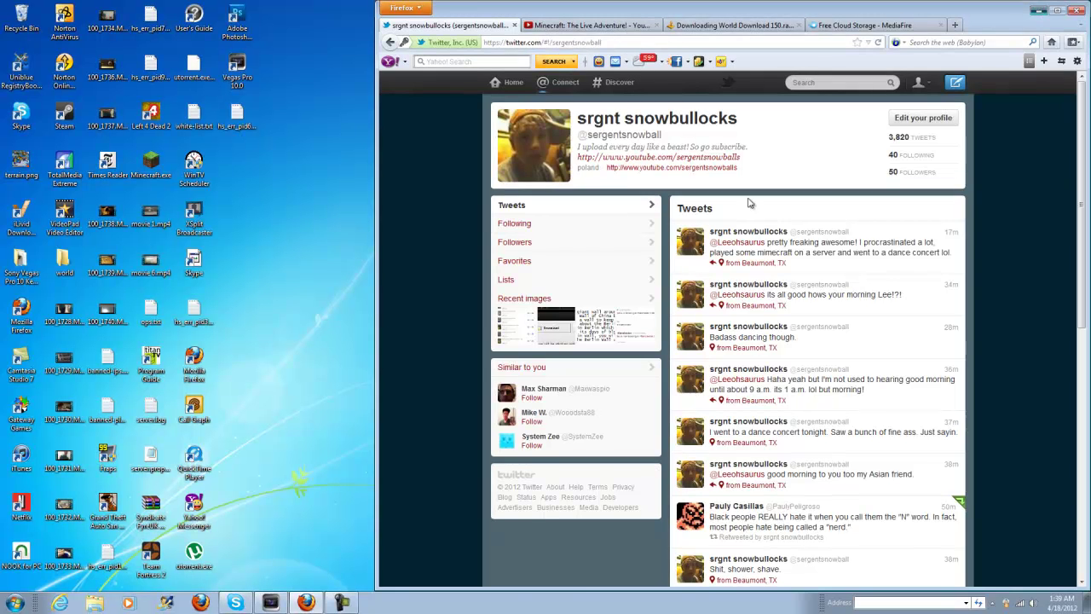